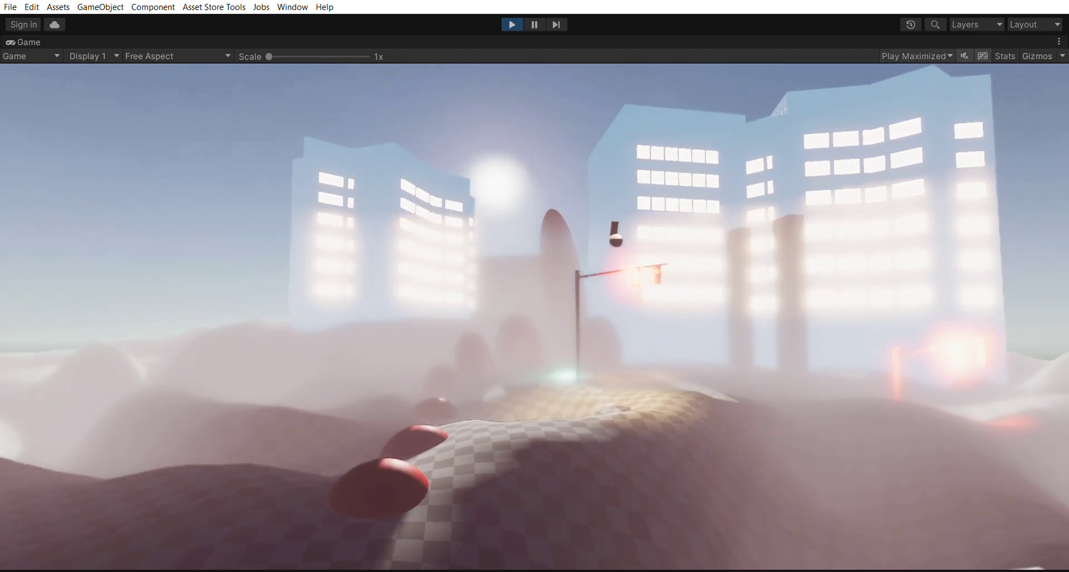
# Step: Restore the maximized game view to the editor layout and set Main Camera (5)'s Blend Volume Lighting to 0.7
pyautogui.hotkey('shift', 'space')
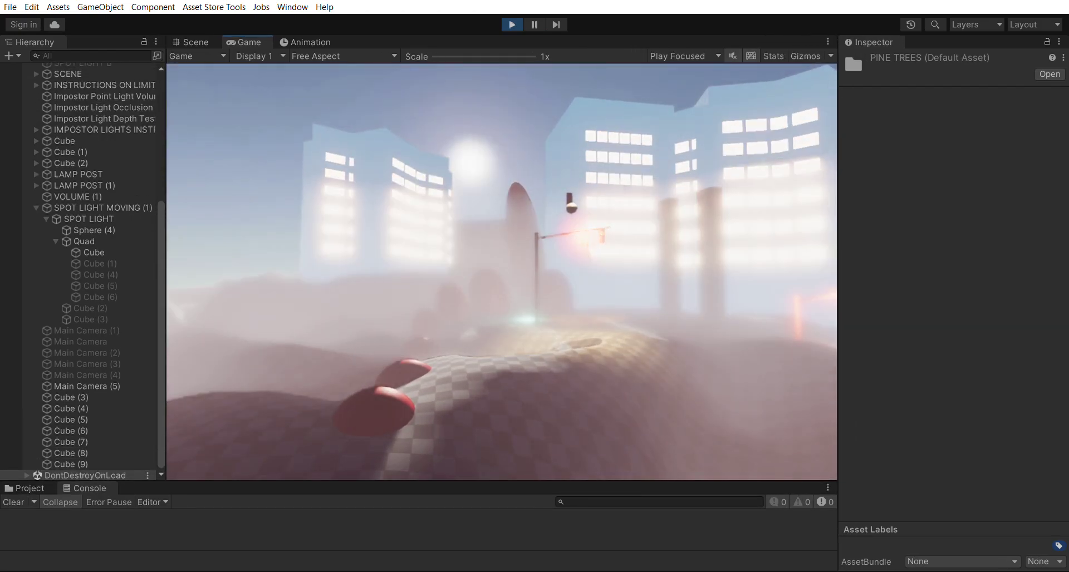
pyautogui.click(36, 208)
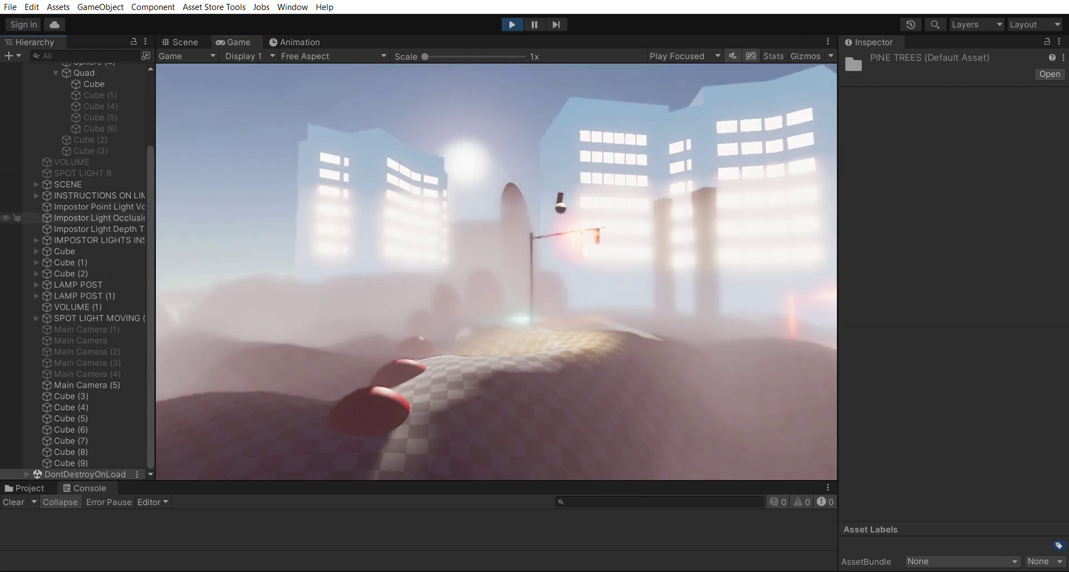
pyautogui.click(81, 385)
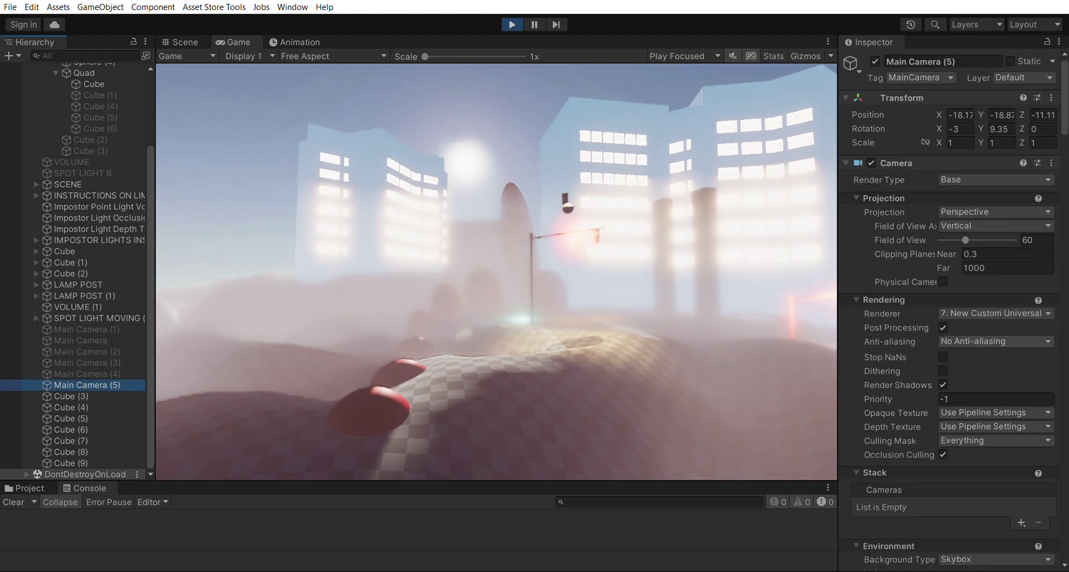
pyautogui.scroll(-15, 952, 306)
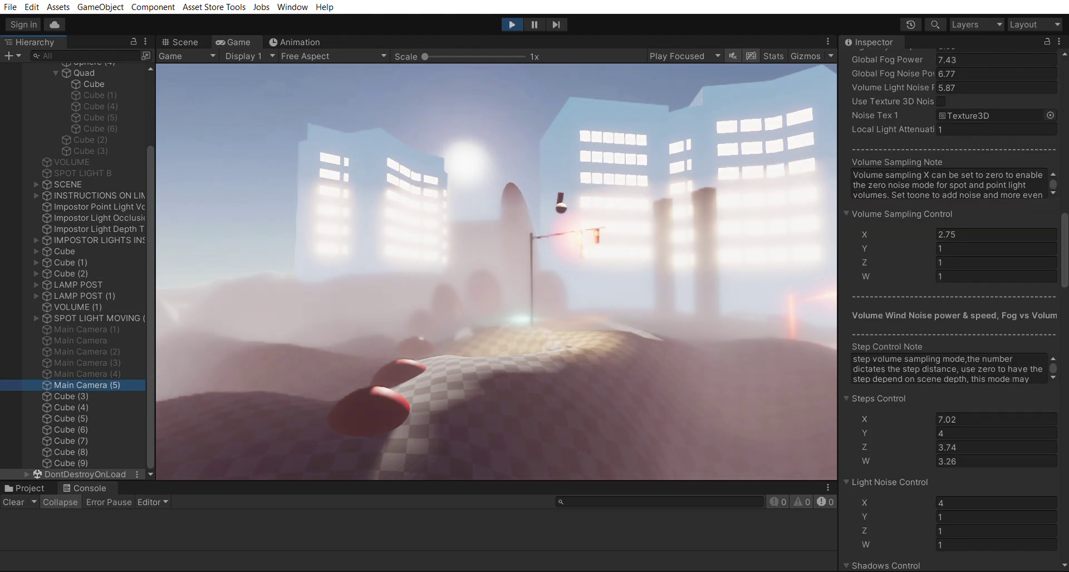
pyautogui.scroll(5, 952, 307)
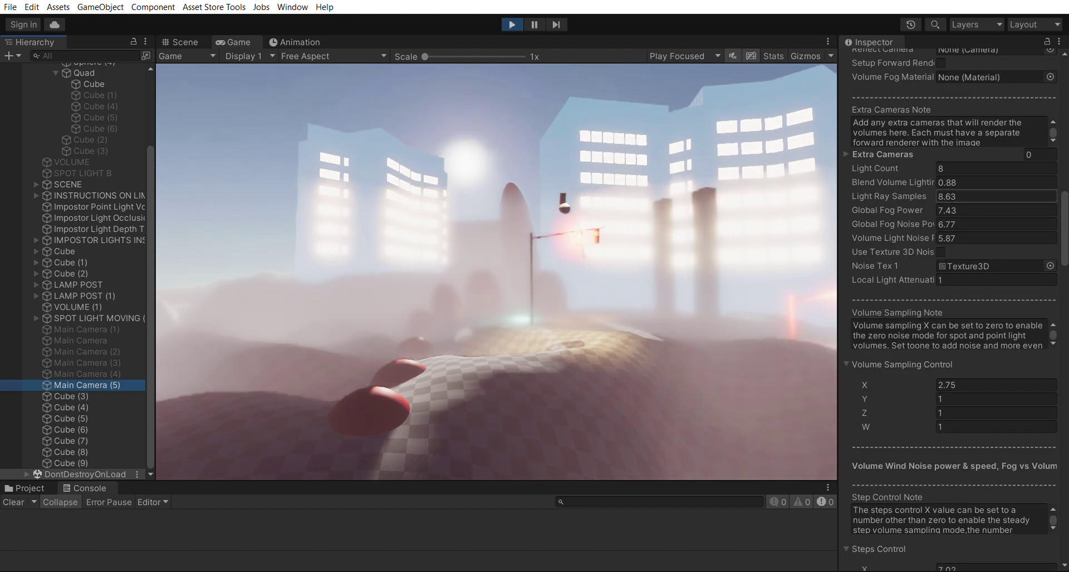
pyautogui.moveTo(891, 182)
pyautogui.mouseDown()
pyautogui.moveTo(924, 182)
pyautogui.moveTo(887, 182)
pyautogui.mouseUp()
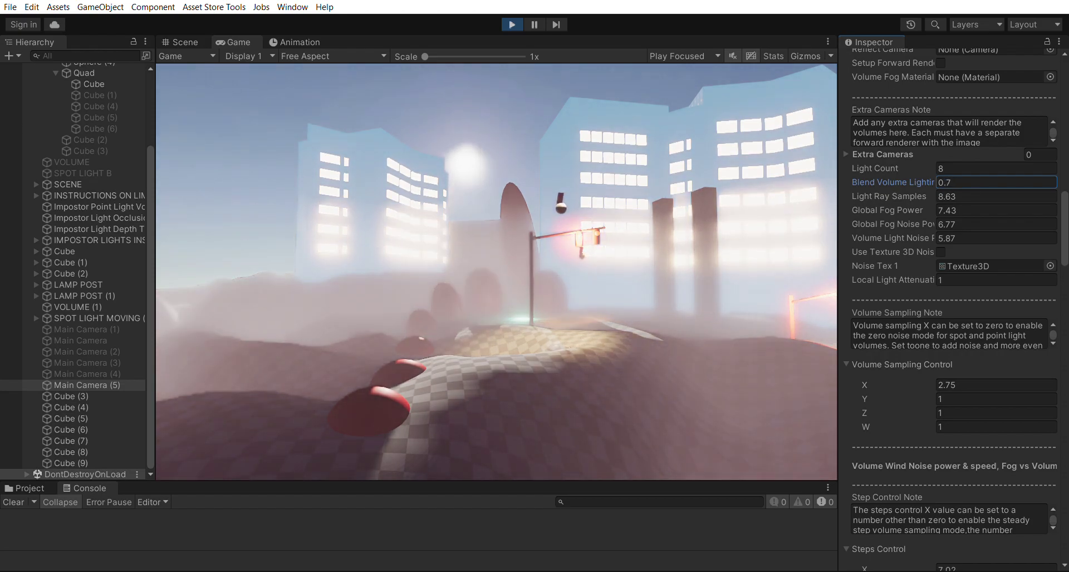
# Step: Try a Noise 3D value of 0 in the volumetric height fog parameters and restore it to 1
pyautogui.scroll(-15, 952, 307)
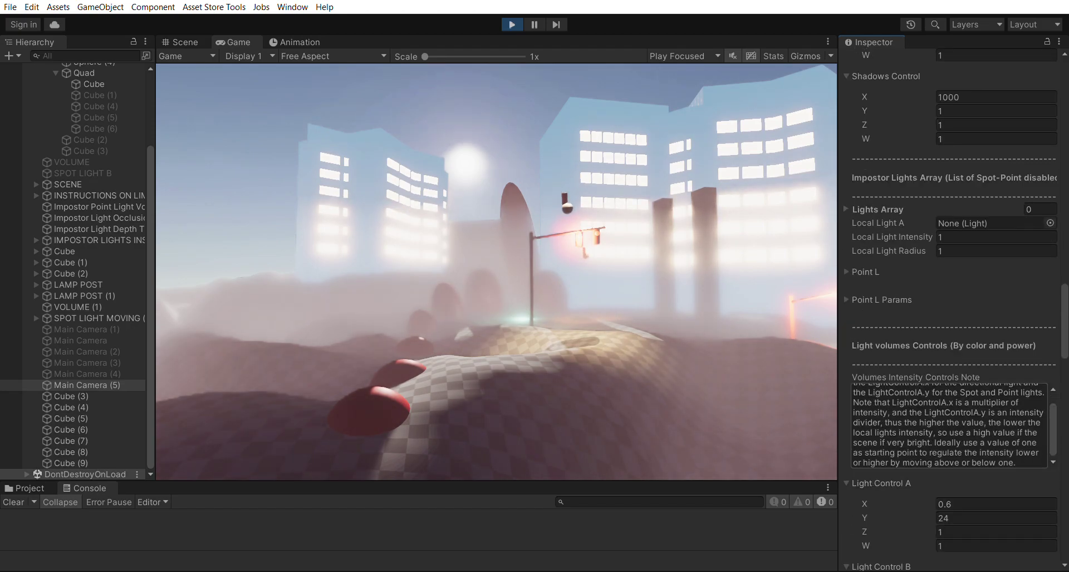
pyautogui.scroll(-12, 952, 306)
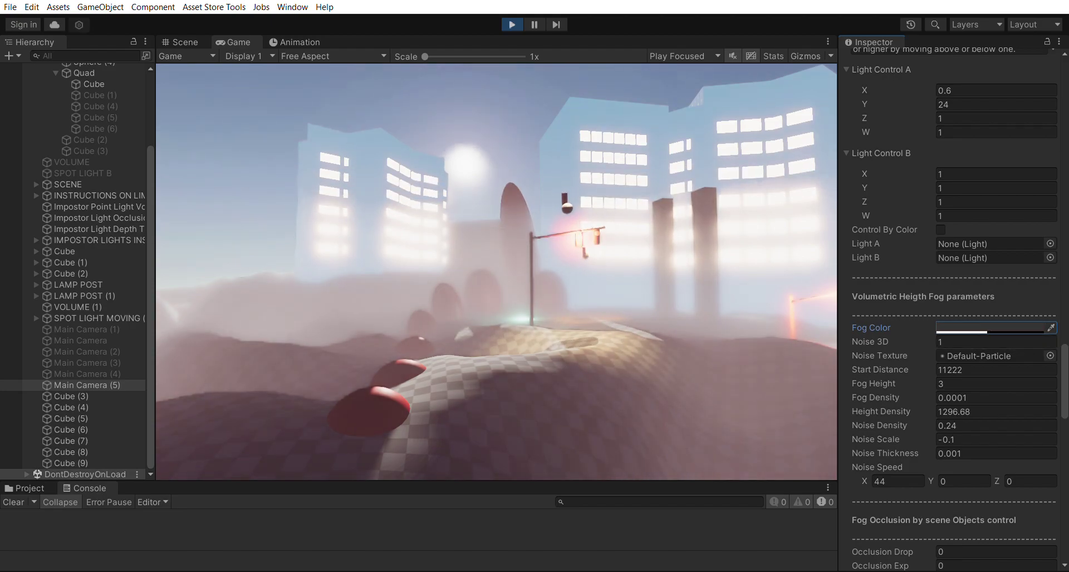
pyautogui.write('0')
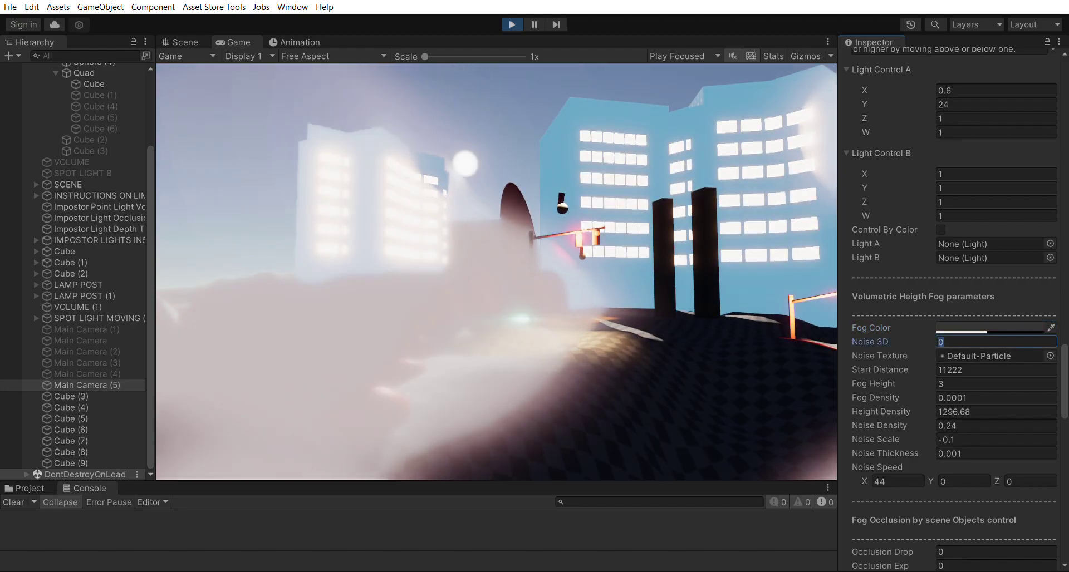
pyautogui.write('1')
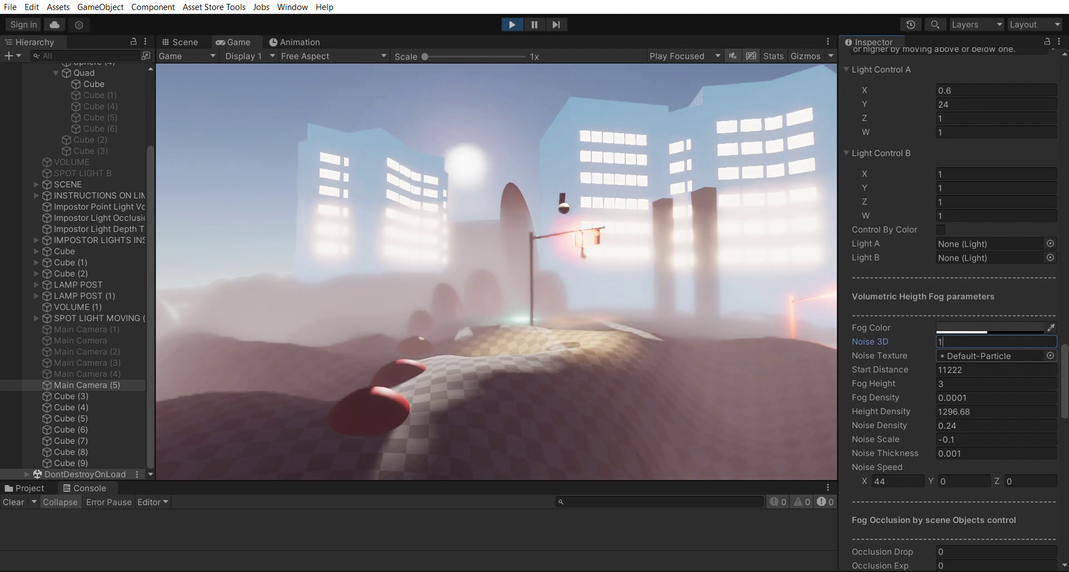
# Step: Try a Start Distance of -111222 for the volumetric height fog and cancel the edit
pyautogui.press('Tab')
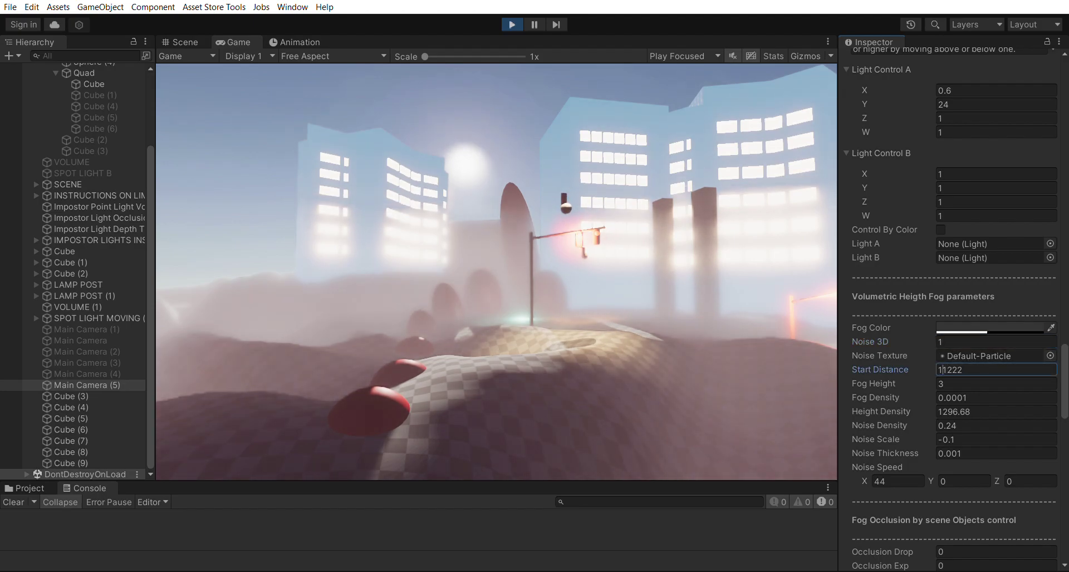
pyautogui.press('Home')
pyautogui.hotkey('shift', 'Right')
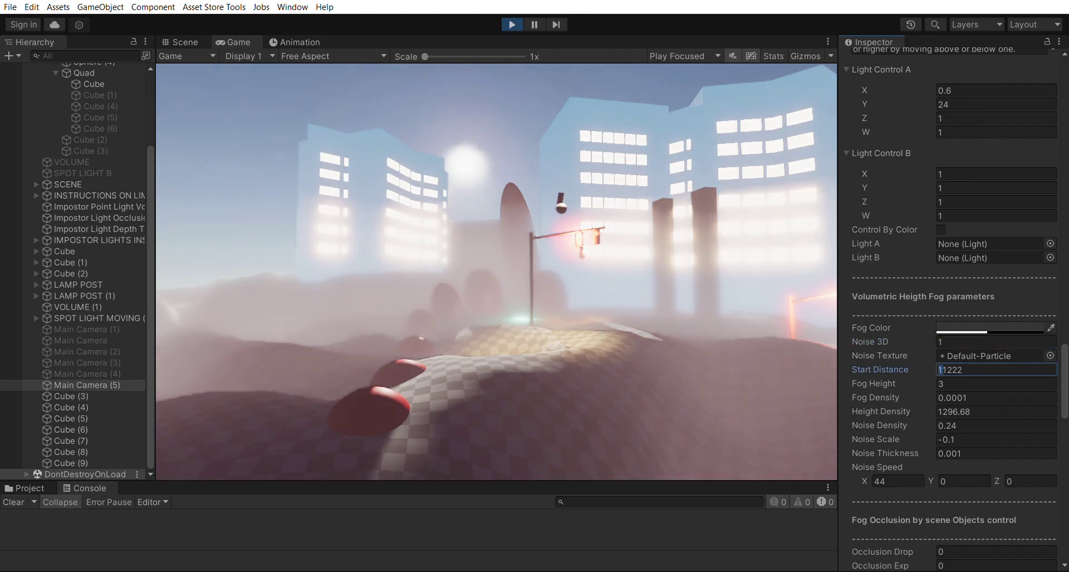
pyautogui.write('-111')
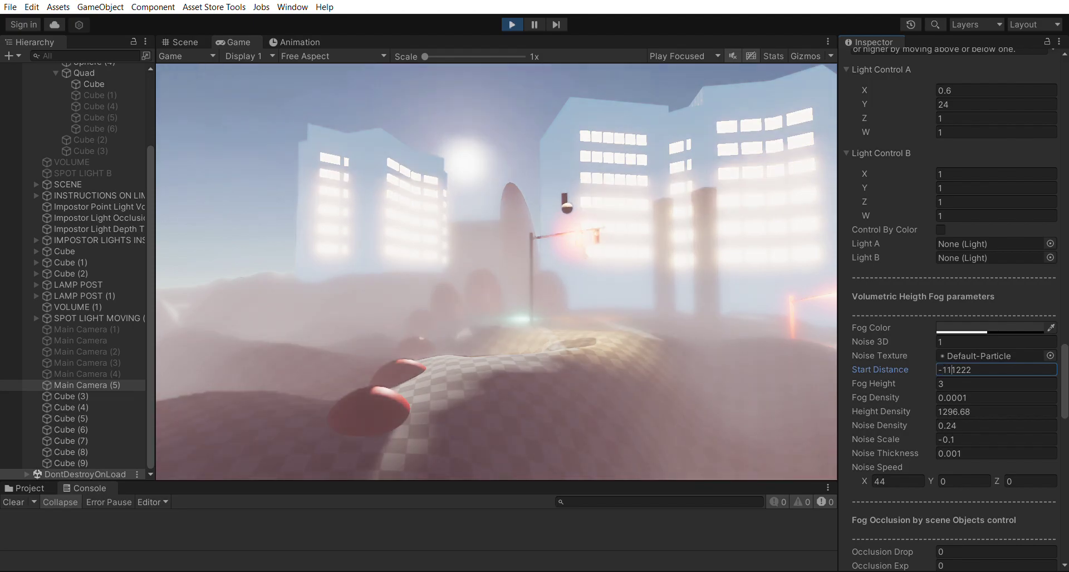
pyautogui.press('Escape')
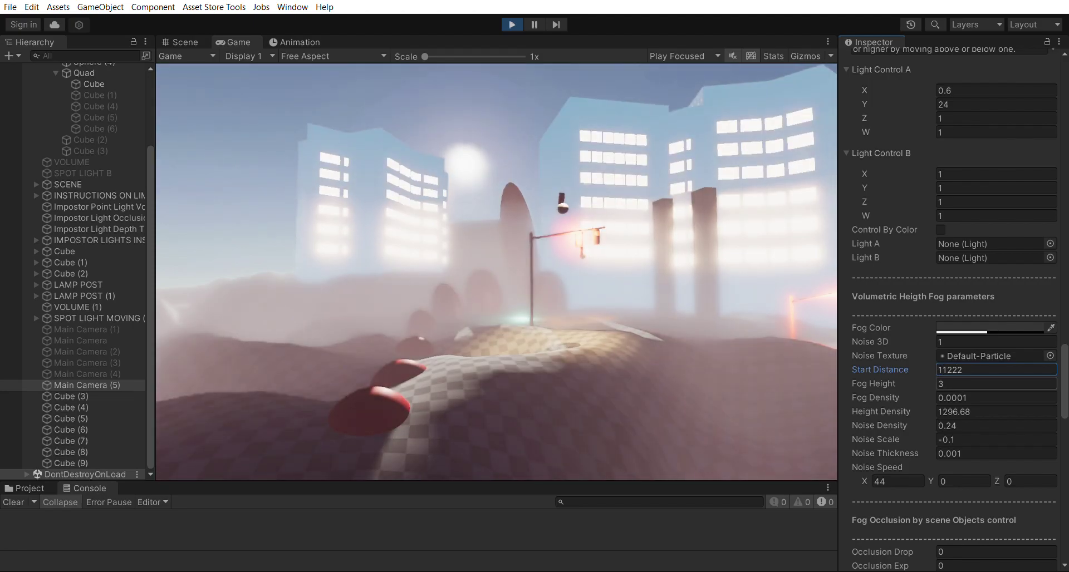
# Step: Set the volumetric height fog's Fog Height to -16.66 and its Fog Density to 0.001
pyautogui.press('Tab')
pyautogui.write('3.13')
pyautogui.moveTo(874, 384)
pyautogui.mouseDown()
pyautogui.moveTo(925, 384)
pyautogui.moveTo(878, 384)
pyautogui.mouseUp()
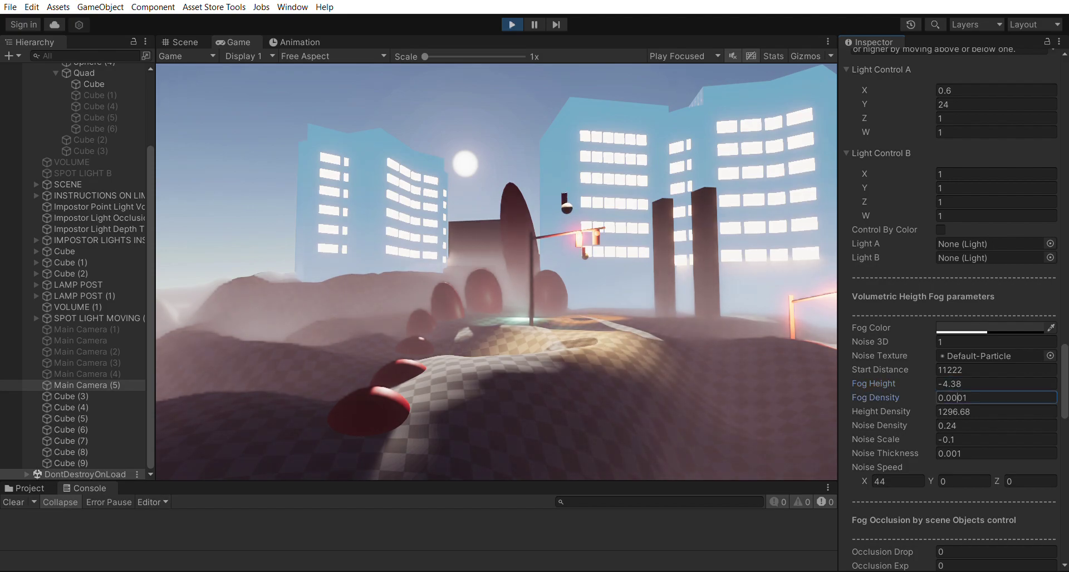
pyautogui.press('BackSpace')
pyautogui.moveTo(878, 383); pyautogui.dragTo(865, 383)
# Step: Set the height fog's Noise Scale to 0.47 and its Noise Speed X to 11
pyautogui.moveTo(875, 439); pyautogui.dragTo(880, 440)
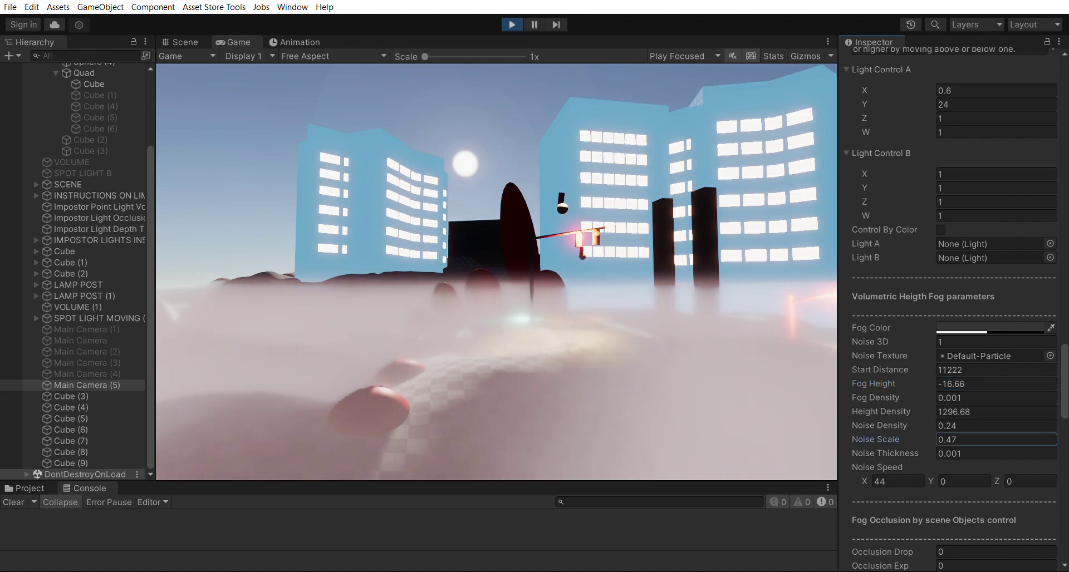
pyautogui.click(896, 481)
pyautogui.write('11')
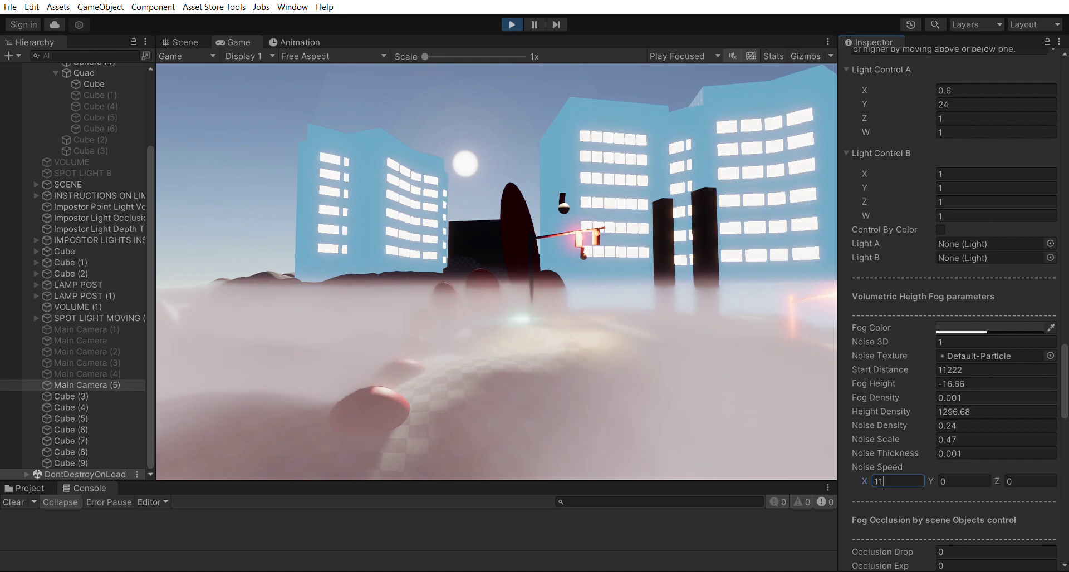
# Step: Try Occlusion Drop values such as 0.93 and -0.11 for the fog occlusion, and restore the value to 0
pyautogui.scroll(-10, 996, 421)
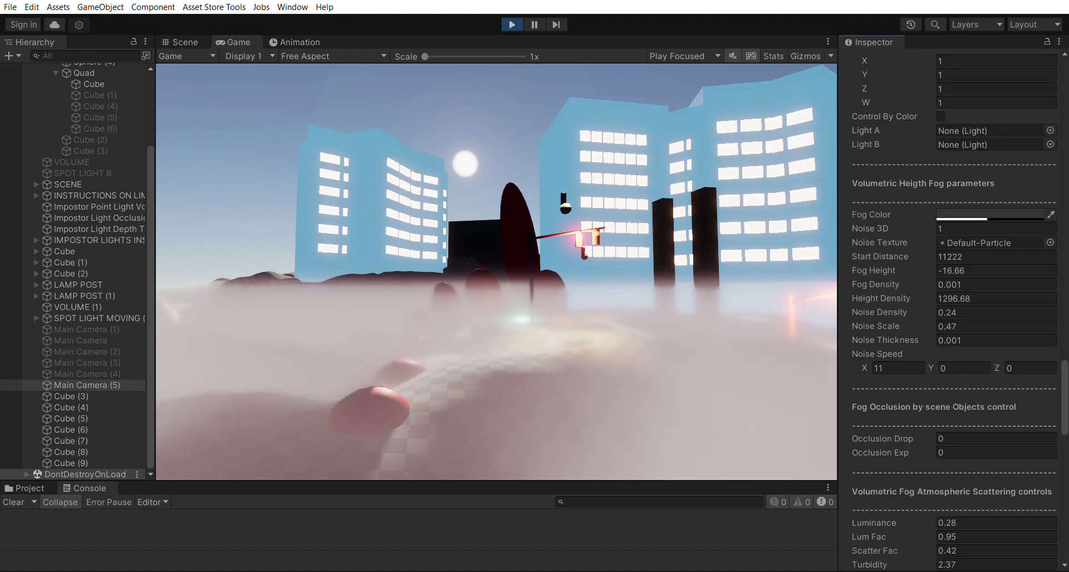
pyautogui.click(997, 250)
pyautogui.write('1.47')
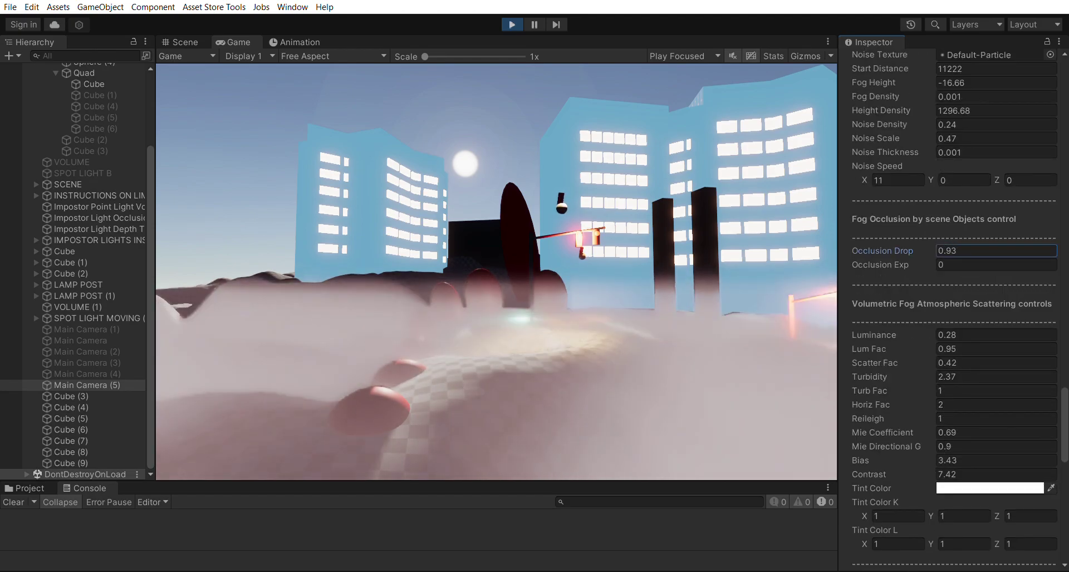
pyautogui.press('BackSpace')
pyautogui.press('BackSpace')
pyautogui.press('BackSpace')
pyautogui.press('BackSpace')
pyautogui.write('-0.11')
pyautogui.press('BackSpace')
pyautogui.press('BackSpace')
pyautogui.press('BackSpace')
pyautogui.press('BackSpace')
pyautogui.press('BackSpace')
pyautogui.write('0')
# Step: Try Luminance values of 1.13, 0.67 and 1.25 for the fog's atmospheric scattering and cancel the edit
pyautogui.click(997, 335)
pyautogui.write('1.13')
pyautogui.press('BackSpace')
pyautogui.press('BackSpace')
pyautogui.press('BackSpace')
pyautogui.press('BackSpace')
pyautogui.write('0.67')
pyautogui.press('BackSpace')
pyautogui.press('BackSpace')
pyautogui.press('BackSpace')
pyautogui.press('BackSpace')
pyautogui.write('1.25')
pyautogui.press('Escape')
# Step: Try a different Turbidity value, such as 1.17, for the fog's atmospheric scattering
pyautogui.click(997, 377)
pyautogui.write('1.17')
pyautogui.press('BackSpace')
pyautogui.write('5')
# Step: Set the atmospheric scattering's Mie Directional G to 0.99, Bias to 7.5 and Contrast to 10.49
pyautogui.click(952, 447)
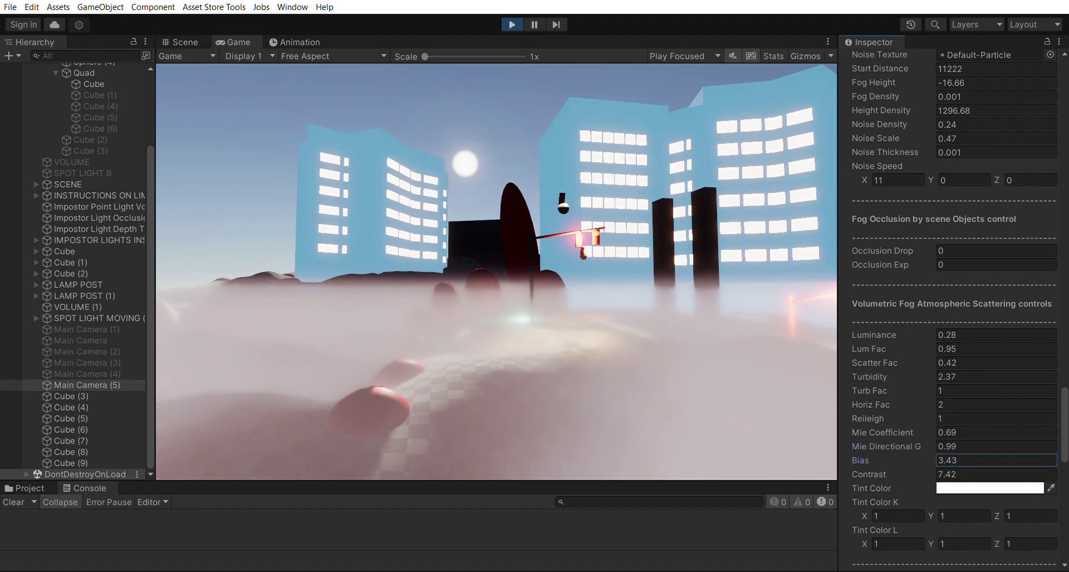
pyautogui.write('7.14')
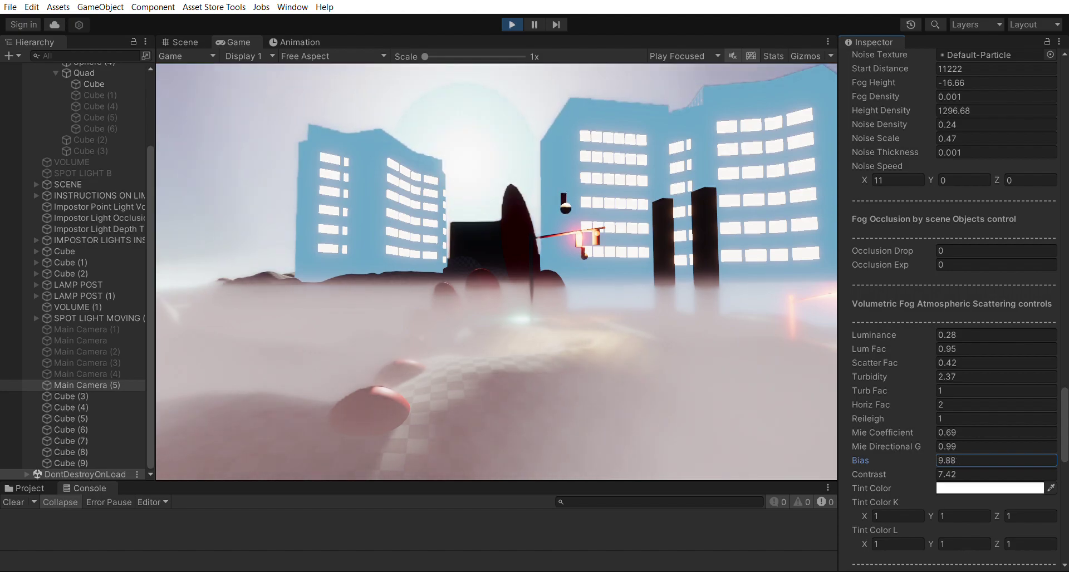
pyautogui.press('BackSpace')
pyautogui.press('BackSpace')
pyautogui.write('5')
pyautogui.press('Tab')
pyautogui.write('10.49')
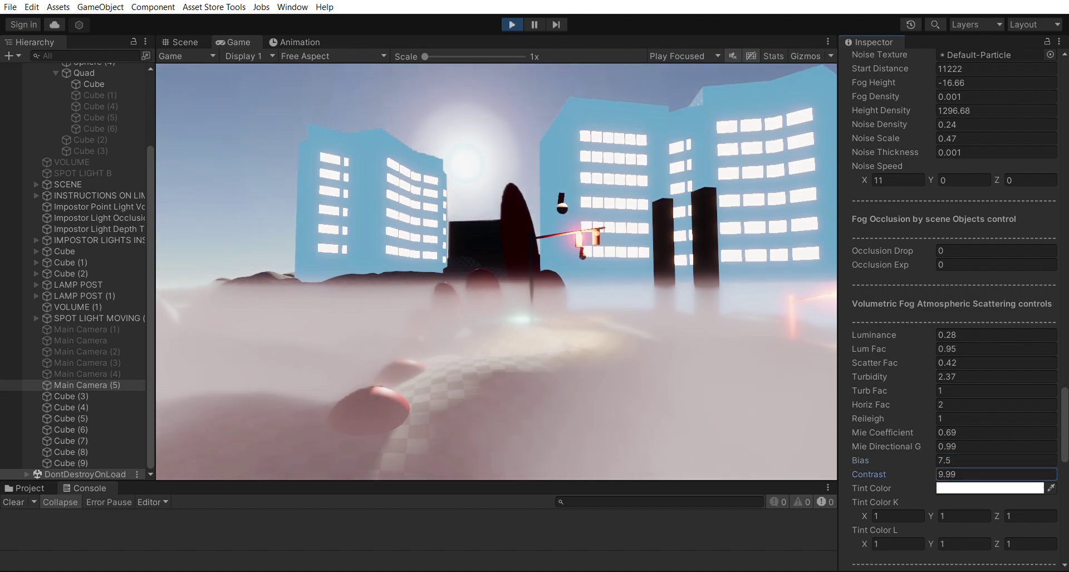
# Step: Set the fog sky blending's Clear Sky Fac to 0.75, keeping Fog Sky enabled
pyautogui.scroll(-10, 954, 312)
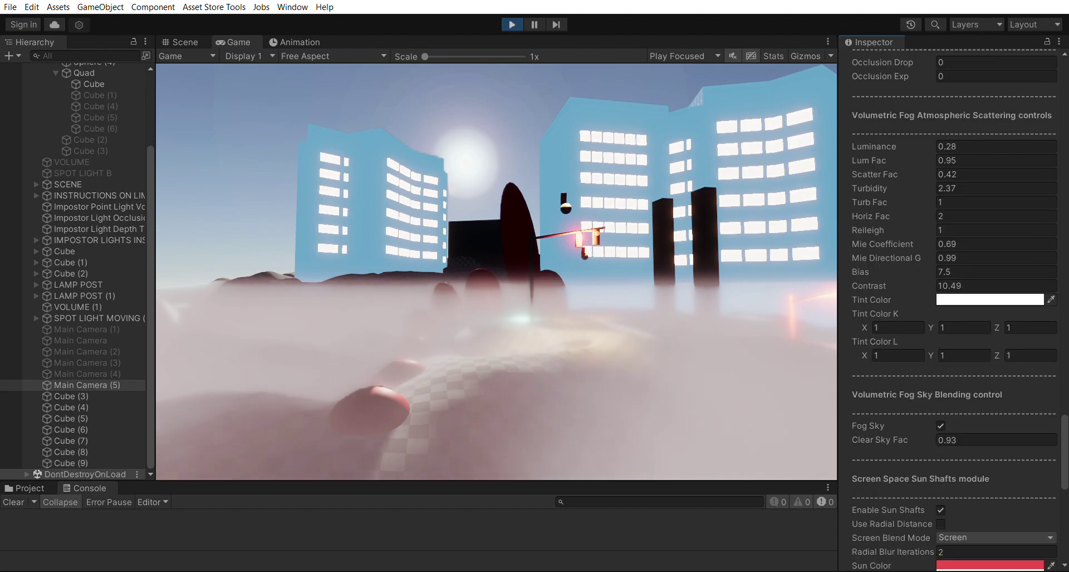
pyautogui.press('BackSpace')
pyautogui.press('BackSpace')
pyautogui.write('75')
pyautogui.press('BackSpace')
pyautogui.press('BackSpace')
pyautogui.write('99')
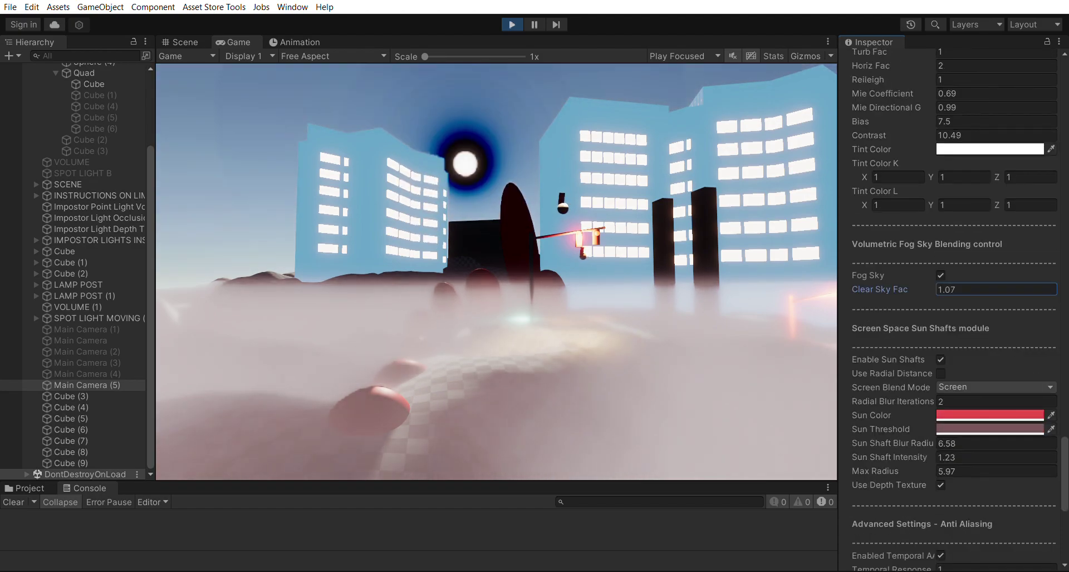
pyautogui.press('BackSpace')
pyautogui.press('BackSpace')
pyautogui.write('75')
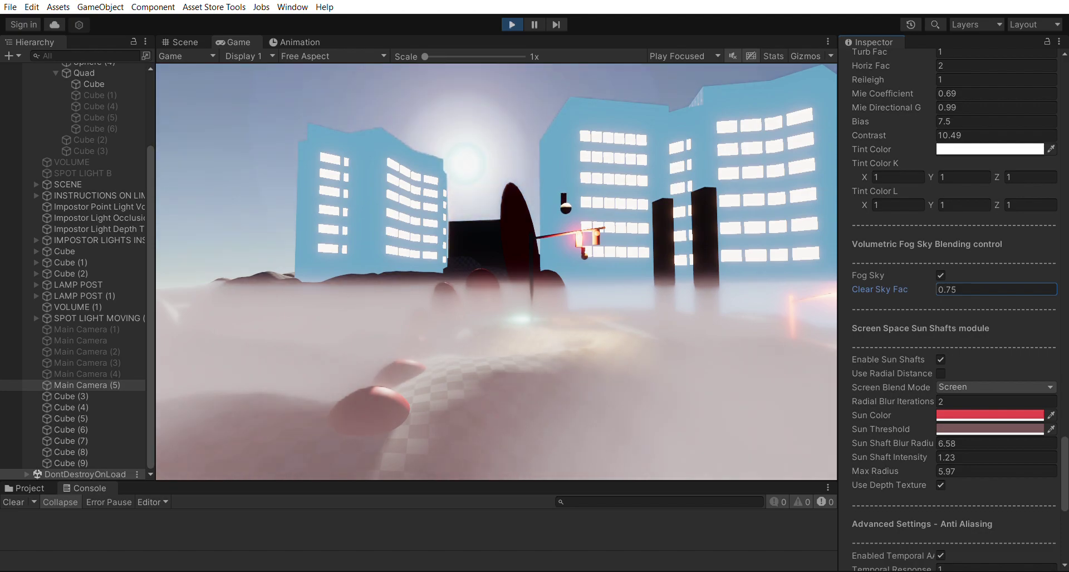
pyautogui.click(941, 275)
# Step: Turn the screen space sun shafts off and back on to compare their effect on the scene
pyautogui.scroll(-5, 946, 334)
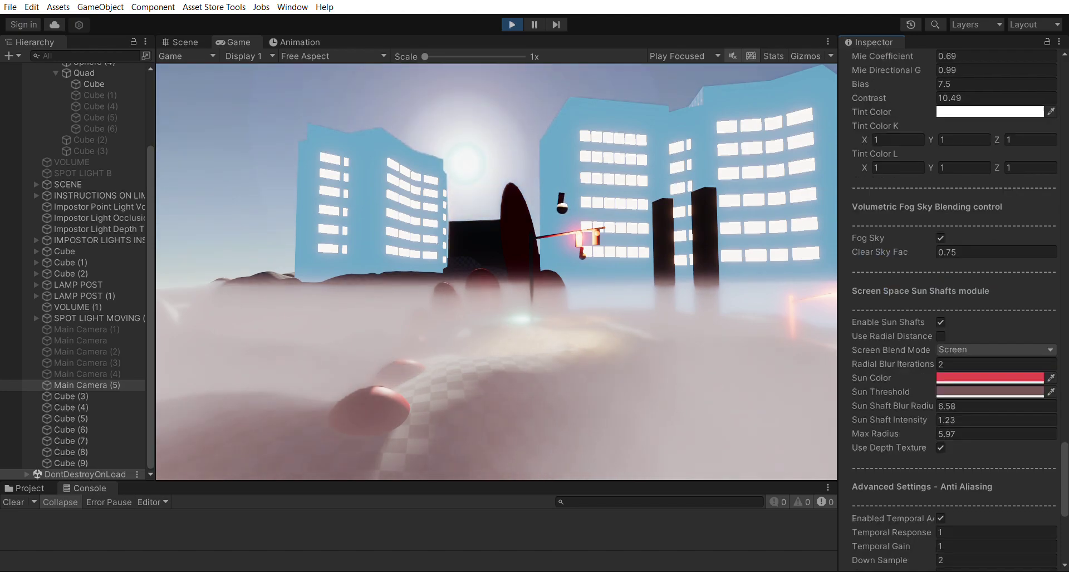
pyautogui.click(940, 246)
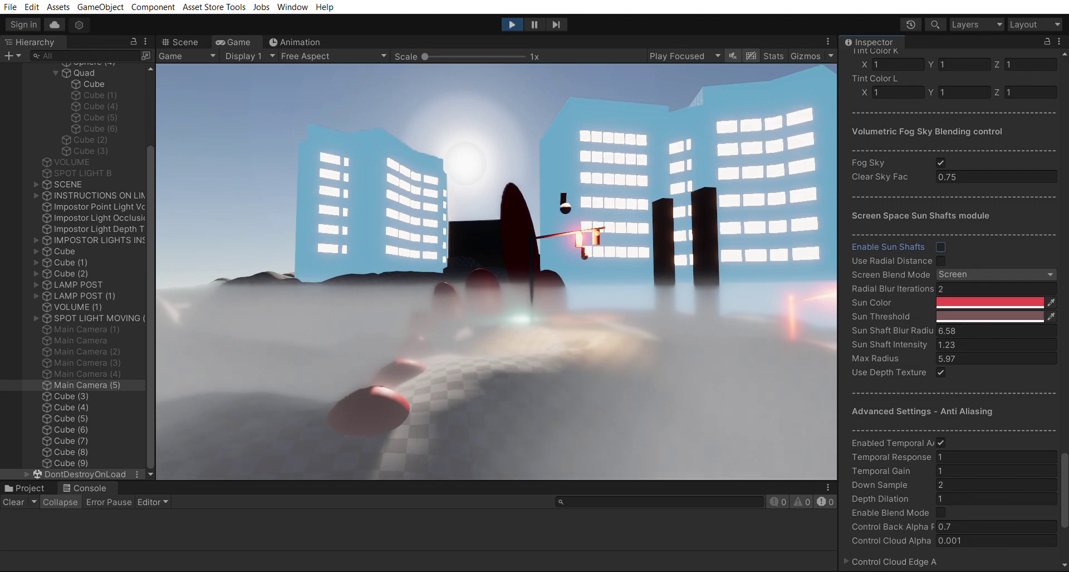
pyautogui.click(941, 247)
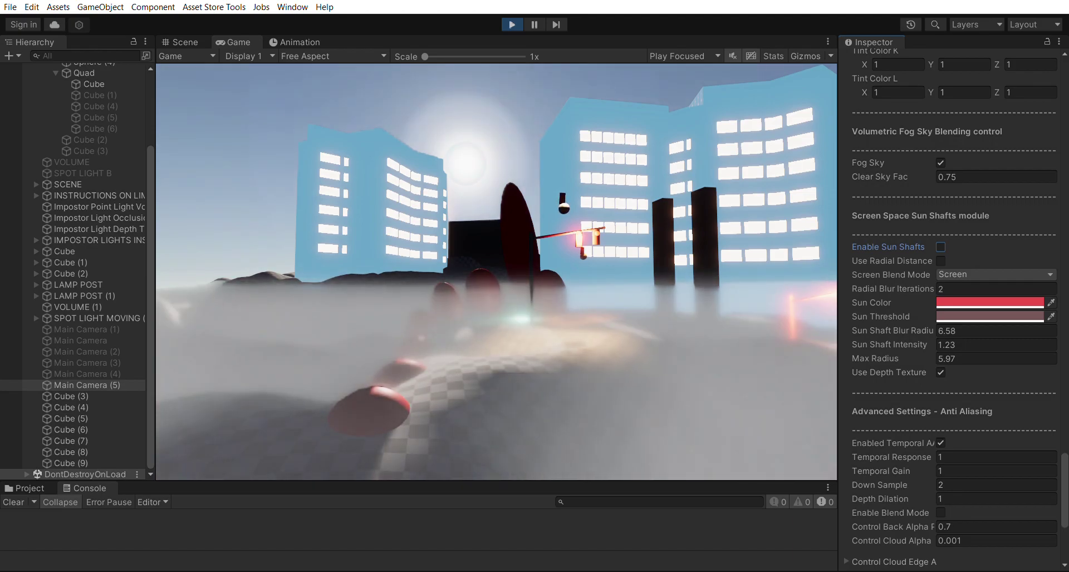
pyautogui.click(940, 247)
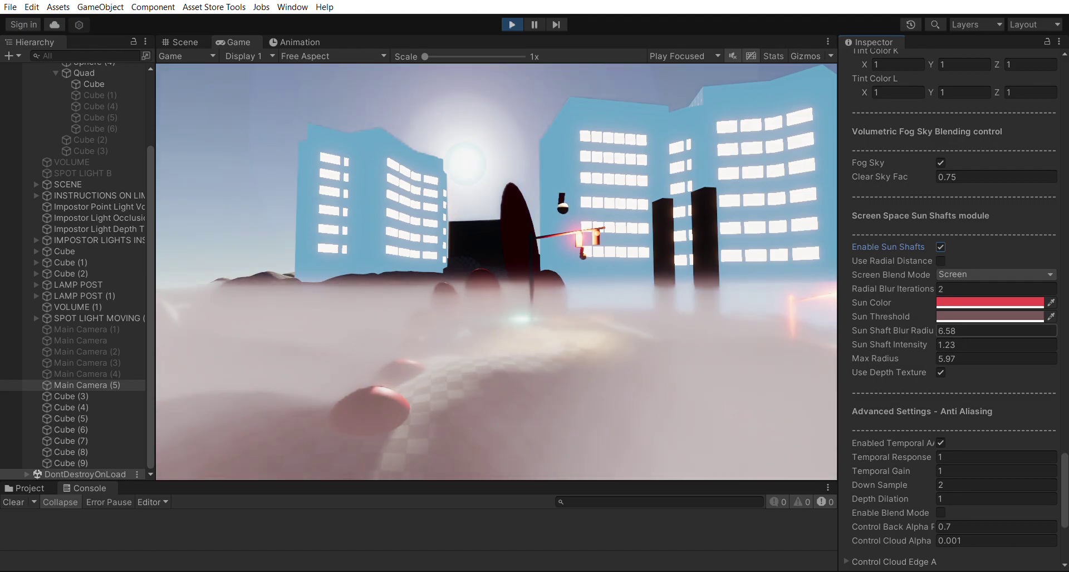
# Step: Set the Sun Shaft Intensity to 0.67 and change the Sun Color to yellow
pyautogui.click(997, 345)
pyautogui.write('0.79')
pyautogui.write('0.67')
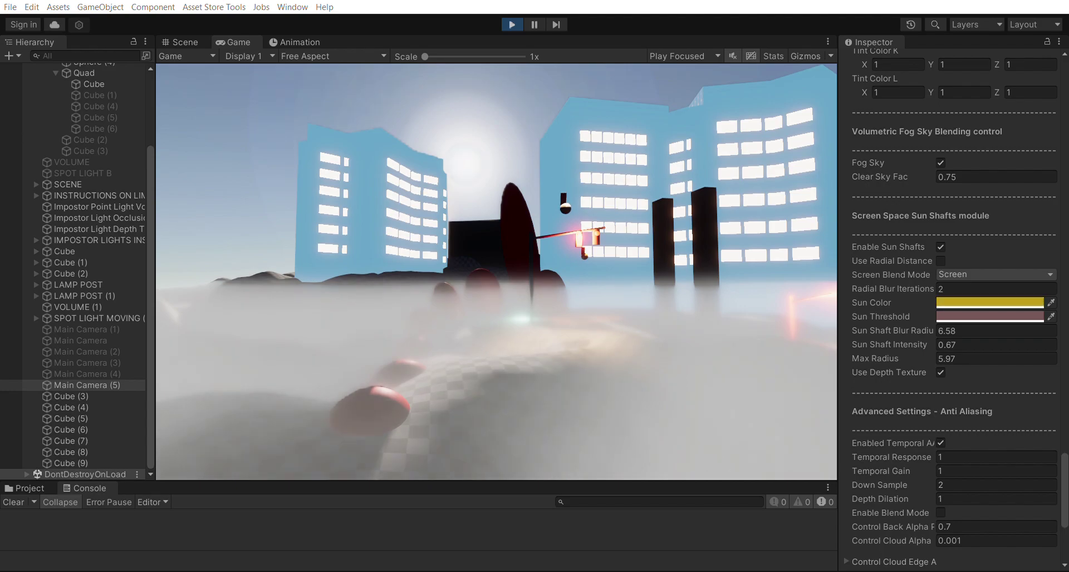
# Step: Test a Sun Shaft Intensity of 1.74, return it to 0.67, and disable the sun shafts
pyautogui.click(997, 345)
pyautogui.write('1.74')
pyautogui.moveTo(891, 345); pyautogui.dragTo(924, 344)
pyautogui.write('0.67')
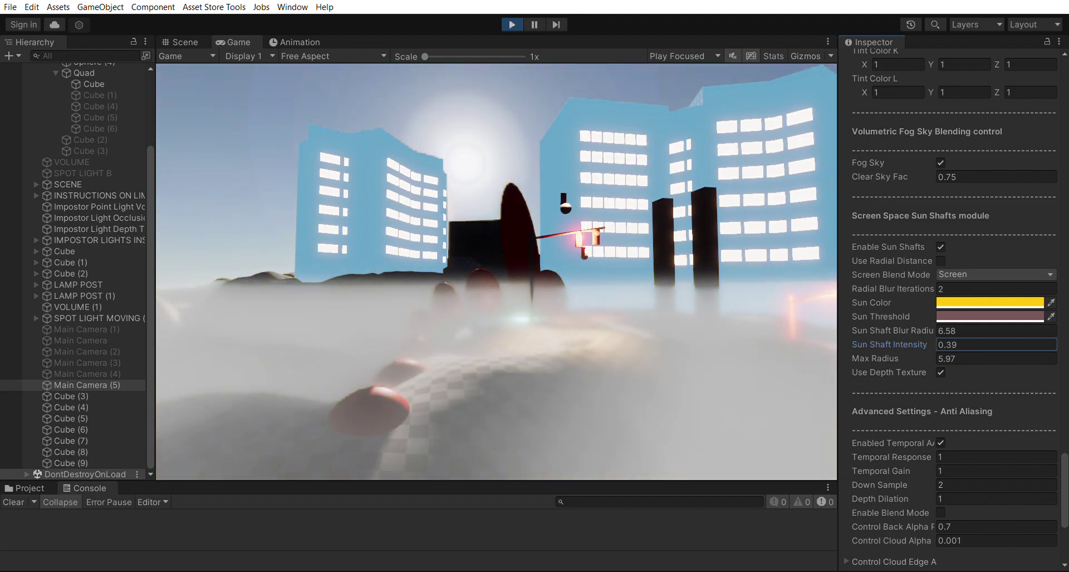
pyautogui.click(941, 247)
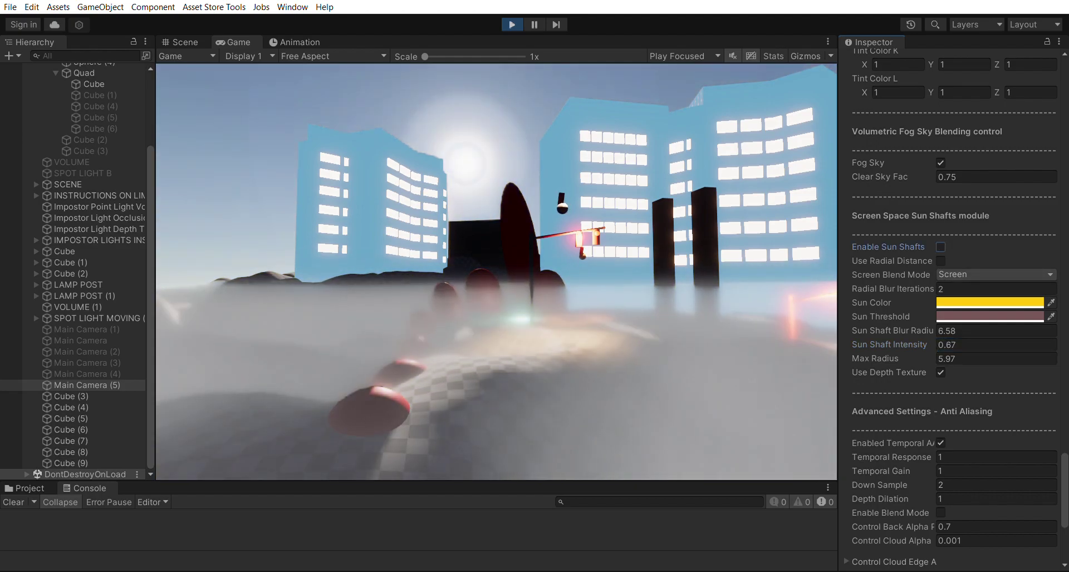
# Step: Switch Enable Composite and the wetness haze option off and back on to compare their effect on the fog
pyautogui.scroll(-3, 952, 306)
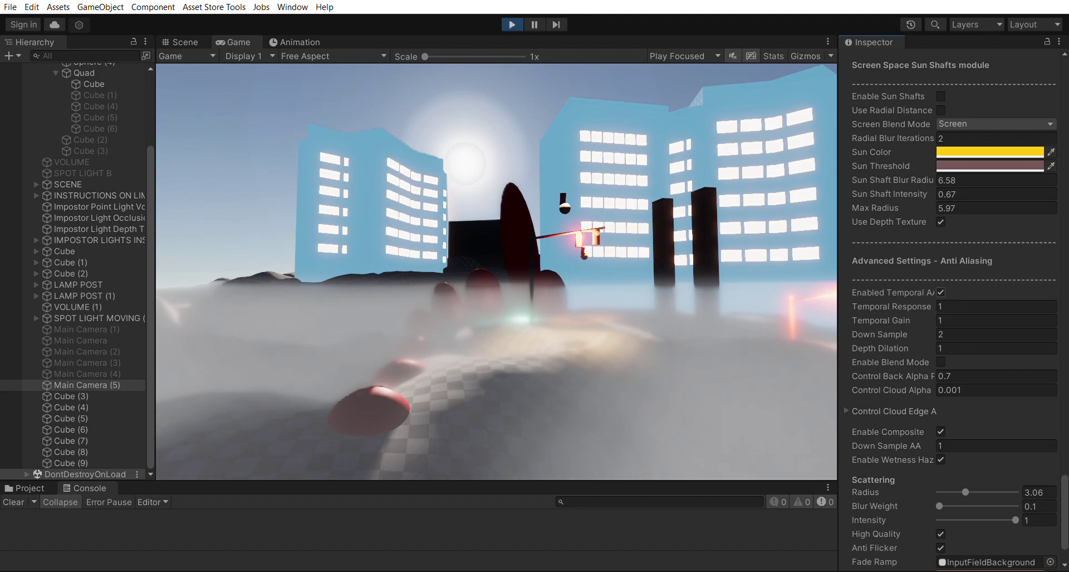
pyautogui.click(888, 432)
pyautogui.press('space')
pyautogui.press('space')
pyautogui.press('Tab')
pyautogui.press('Tab')
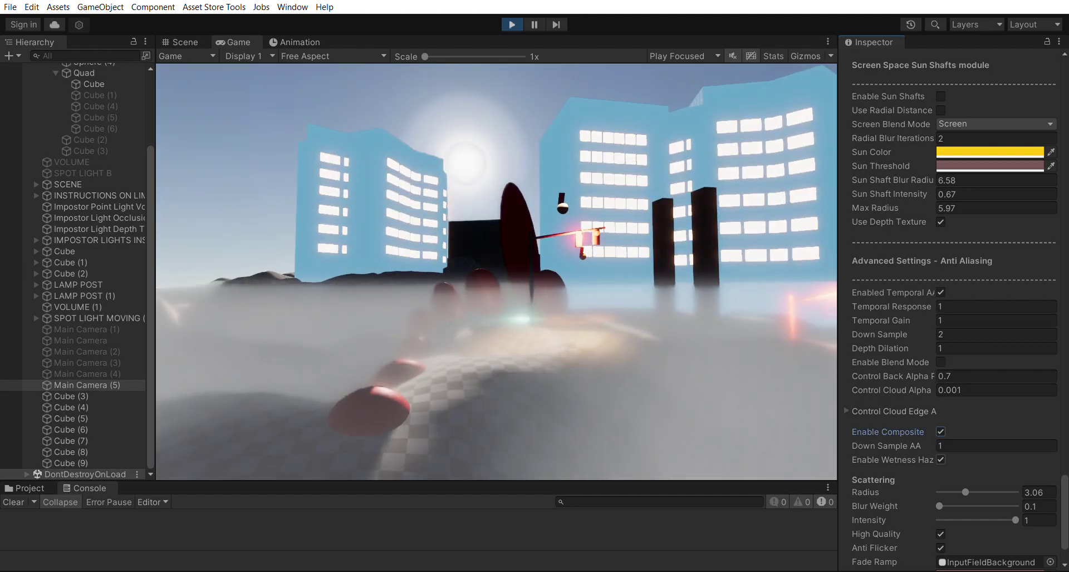
pyautogui.press('space')
pyautogui.press('space')
pyautogui.scroll(-2, 952, 312)
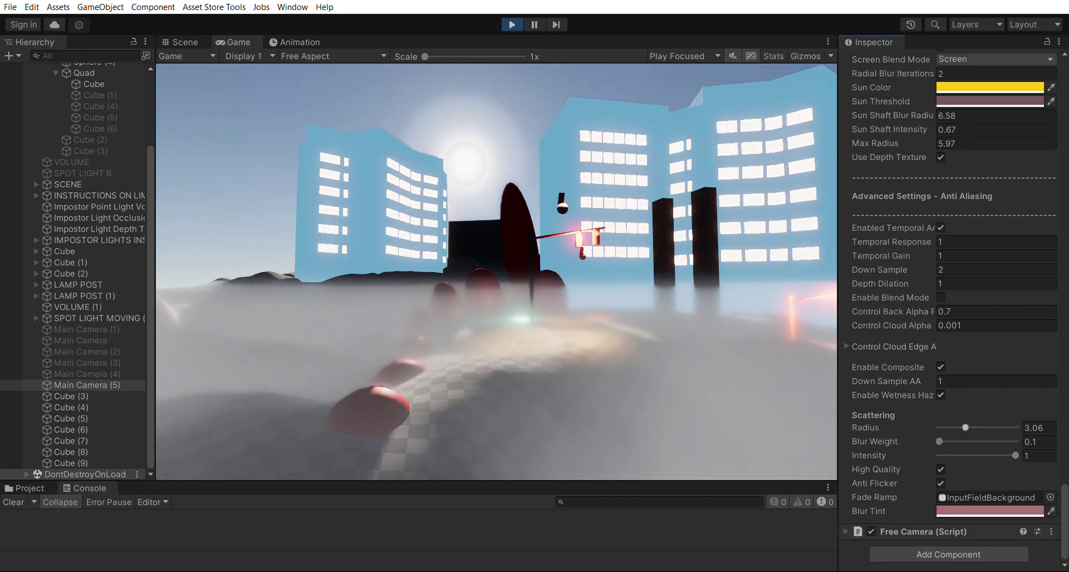
# Step: Test Scattering Radius values such as 2.29 and 5.58 on the camera, and set the Radius to 5.12
pyautogui.press('Tab')
pyautogui.write('5.09')
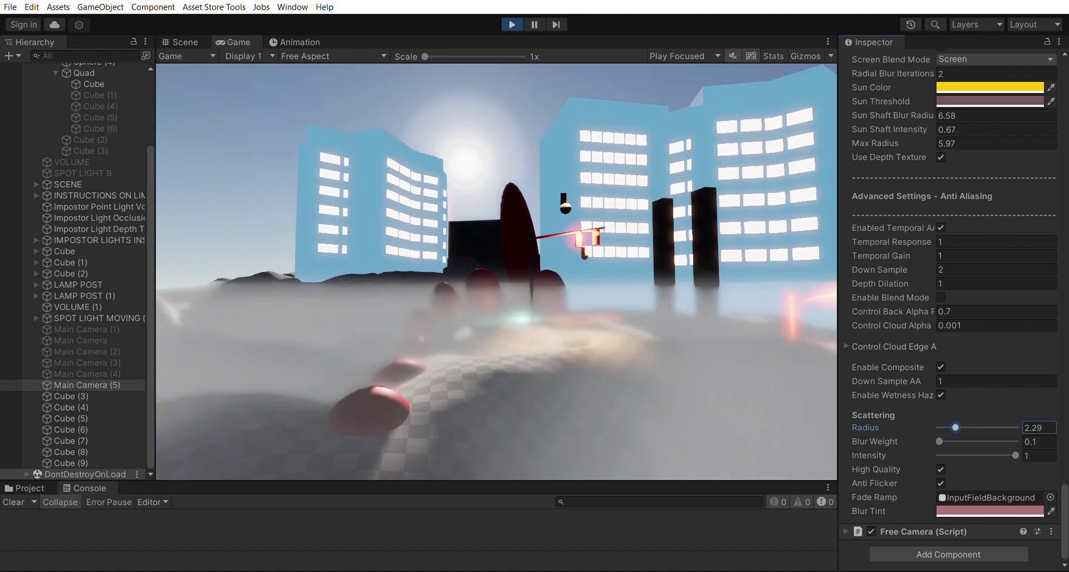
pyautogui.write('3.39')
pyautogui.write('5.58')
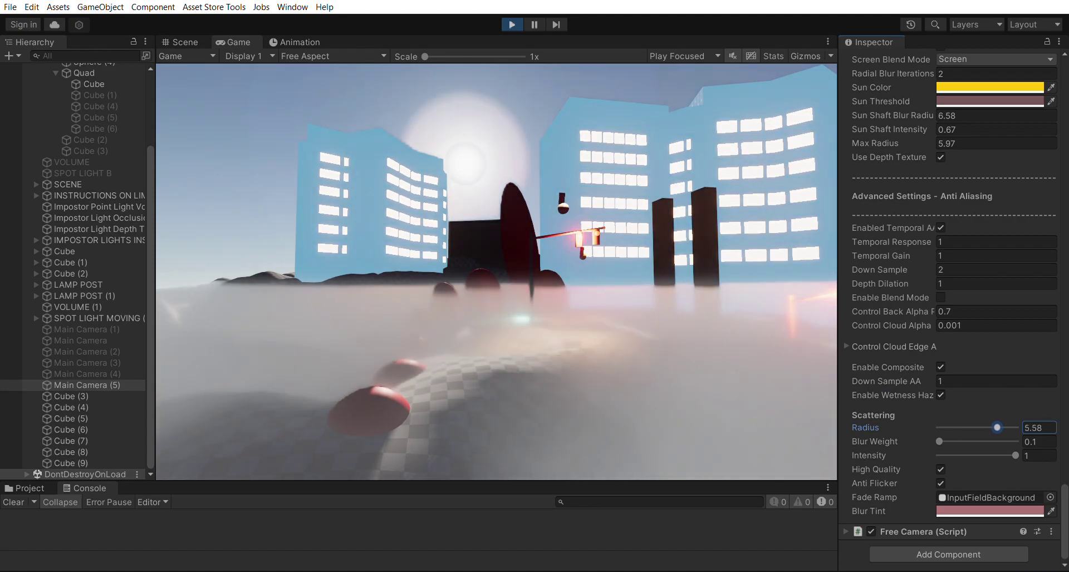
pyautogui.write('3.06')
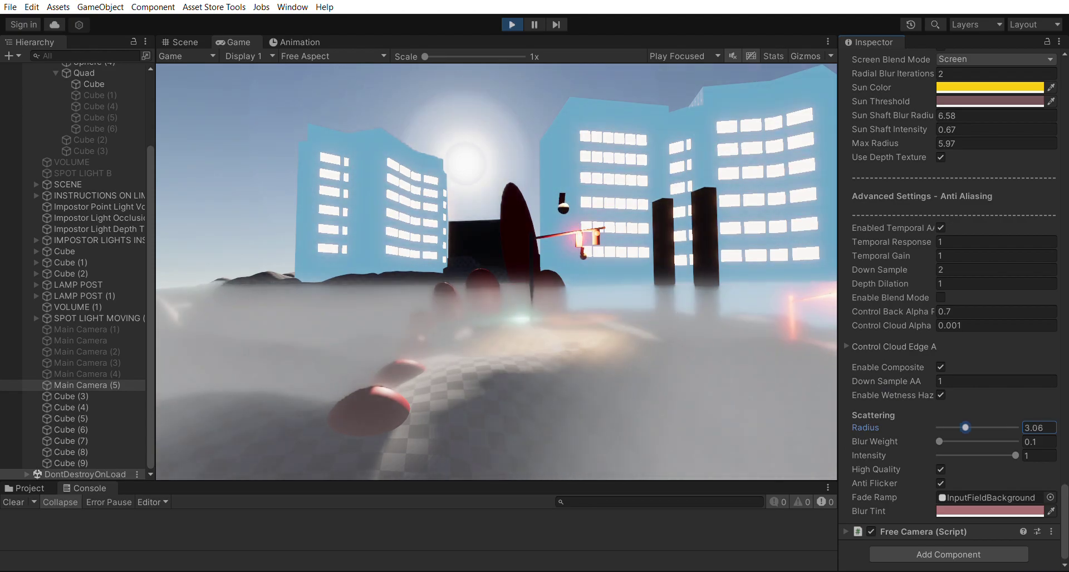
pyautogui.write('5.12')
# Step: Set the Scattering Blur Weight to 5.8 and the Intensity to 0.77, after trying 31.3 and 0.623
pyautogui.click(1038, 442)
pyautogui.write('31.3')
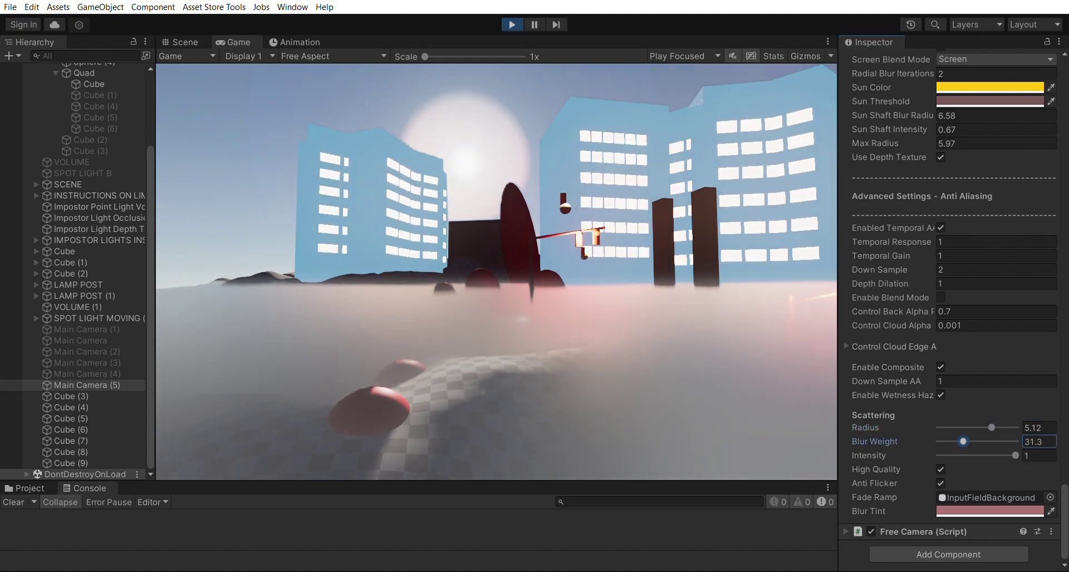
pyautogui.write('9.4')
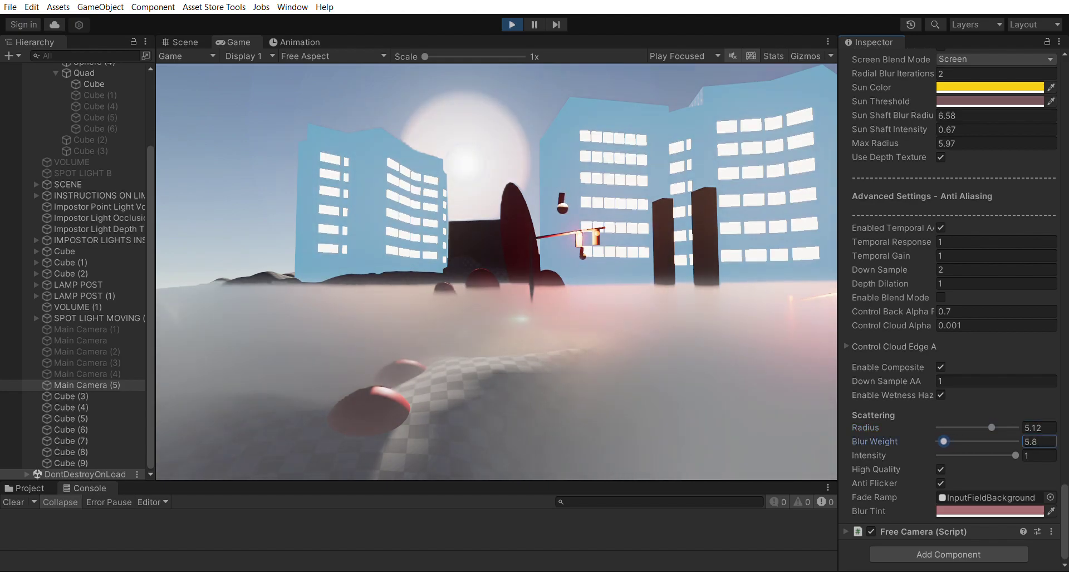
pyautogui.press('Tab')
pyautogui.write('0.623')
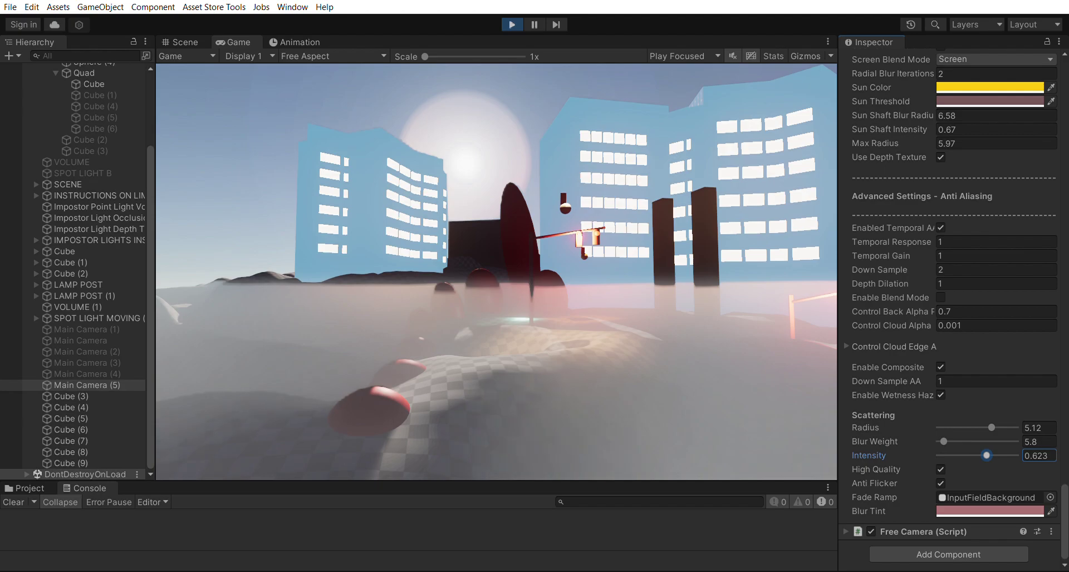
pyautogui.write('0.77')
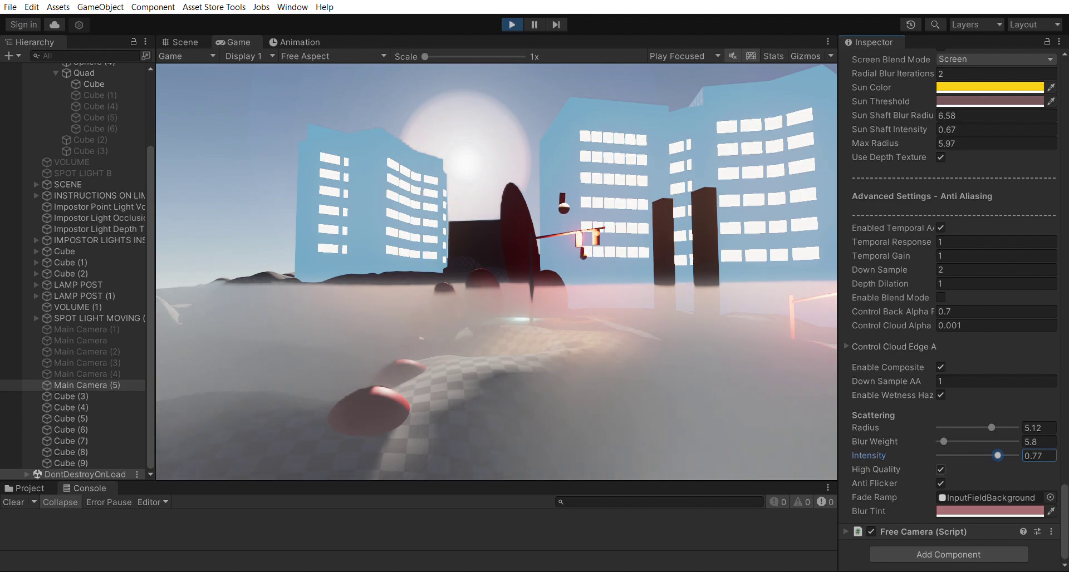
# Step: Switch Anti Flicker off and back on, and try FogNoise 3 SMALLER 1 and SplatAlpha 0 as the scattering Fade Ramp
pyautogui.press('Tab')
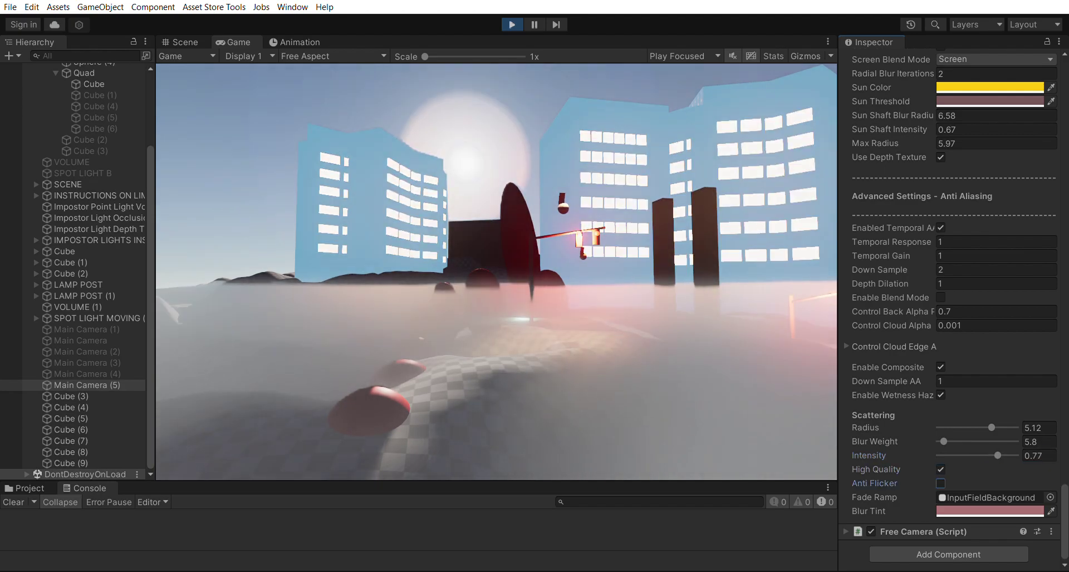
pyautogui.press('Tab')
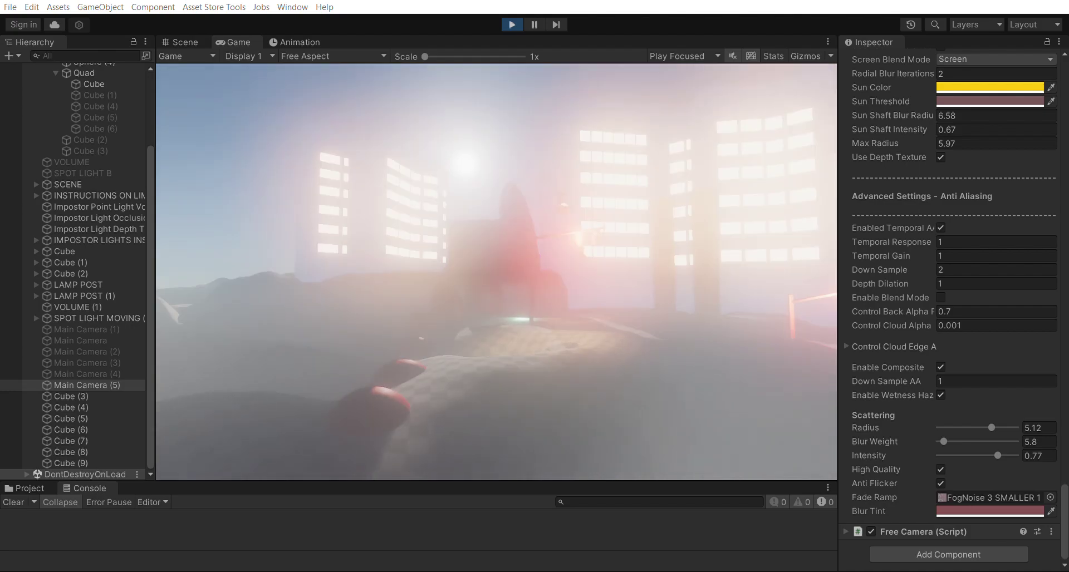
pyautogui.press('Down')
pyautogui.press('Up')
pyautogui.press('Delete')
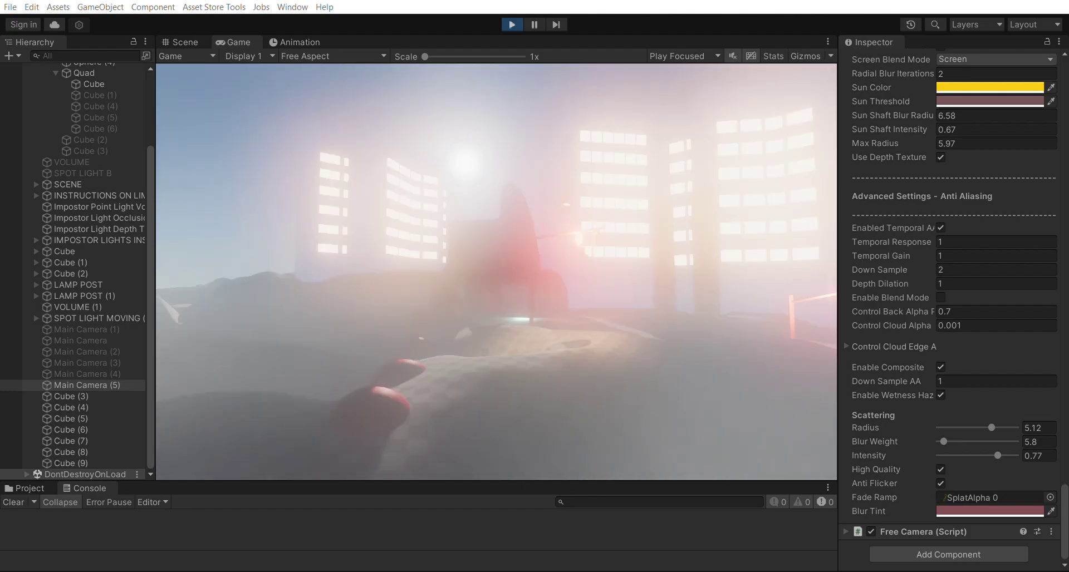
# Step: Try the Voronoi 1, Voronoi 3, Voronoi 13 and Default-Checker-Gray textures as the scattering Fade Ramp
pyautogui.press('Right')
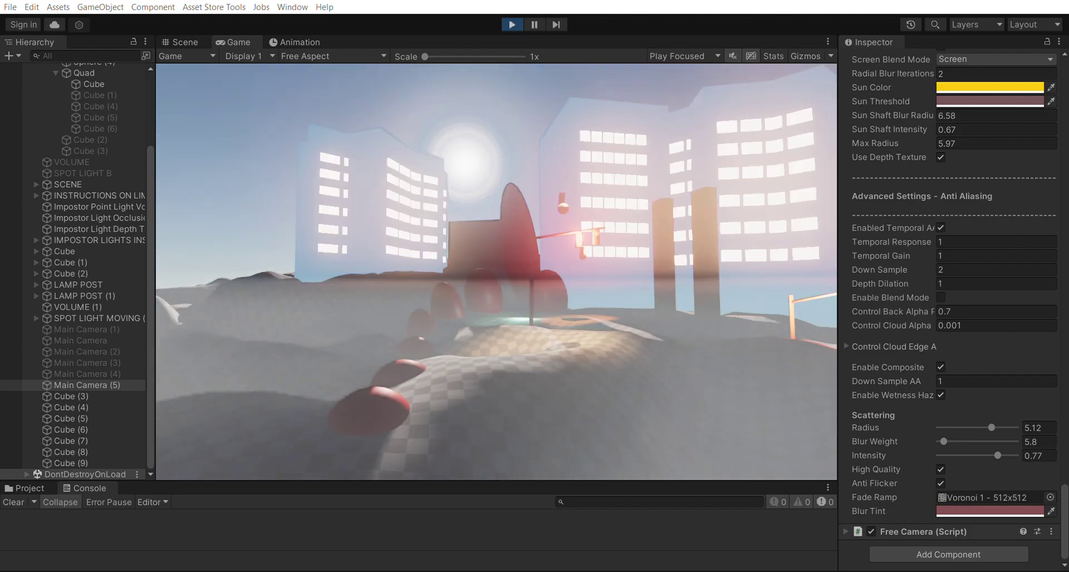
pyautogui.press('Right')
pyautogui.press('Right')
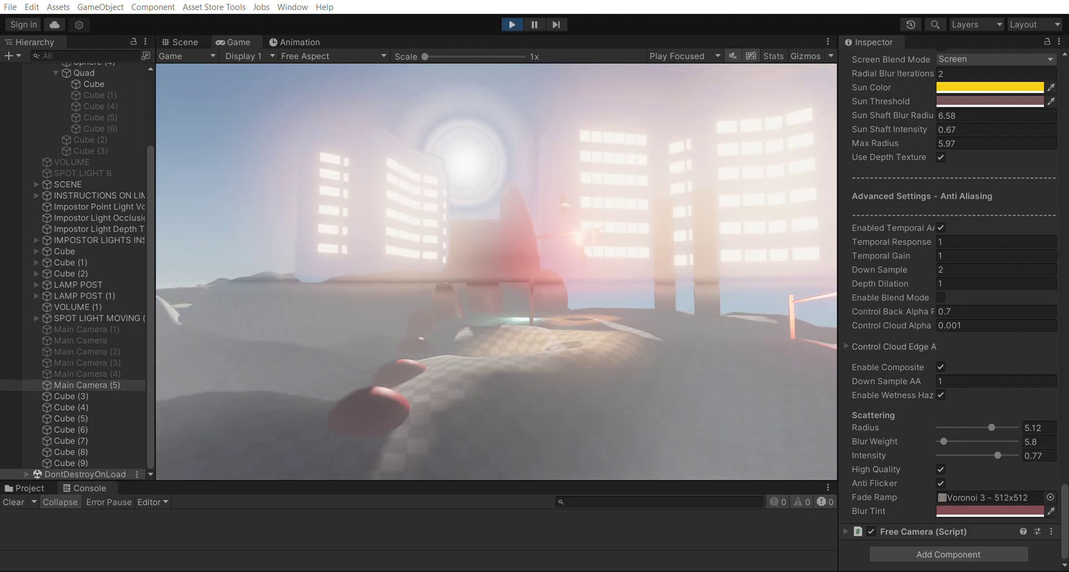
pyautogui.press('Right')
pyautogui.press('Right')
pyautogui.press('Right')
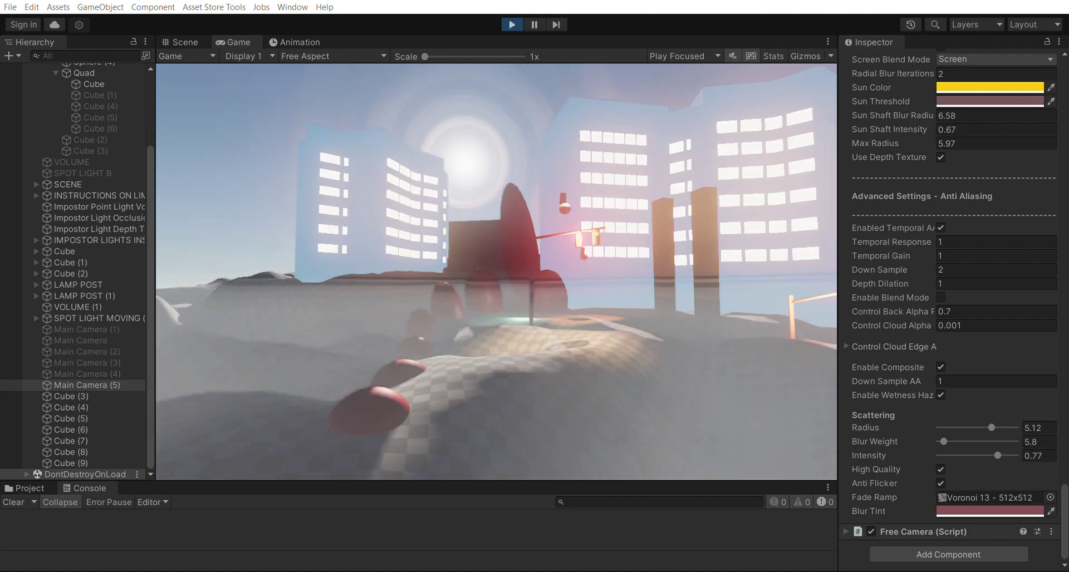
pyautogui.press('Right')
pyautogui.press('Right')
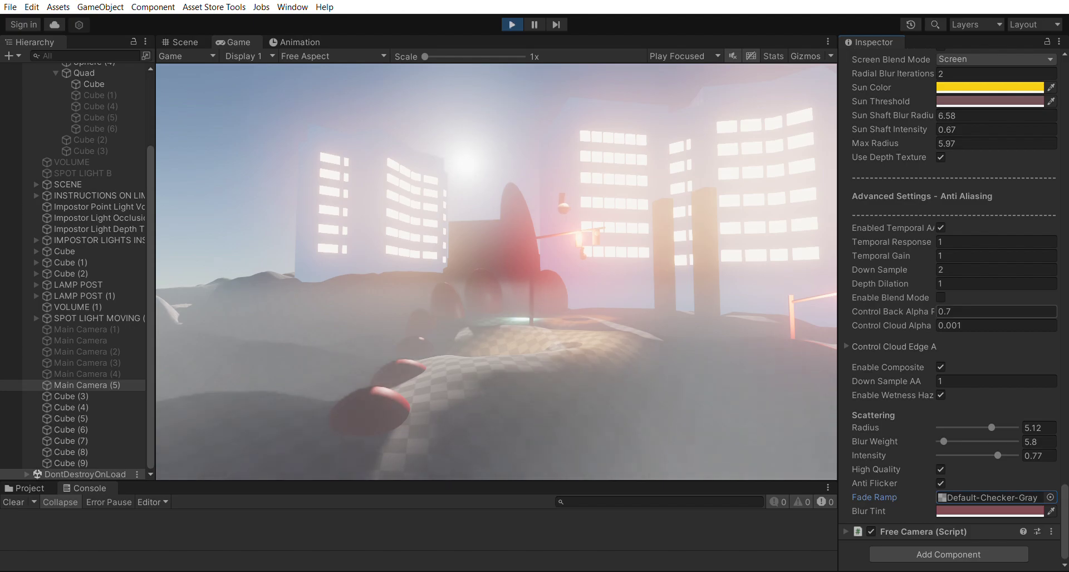
# Step: Test a lower Fog Height of -18.42 in the volumetric height fog parameters and set it to -17
pyautogui.scroll(15, 949, 312)
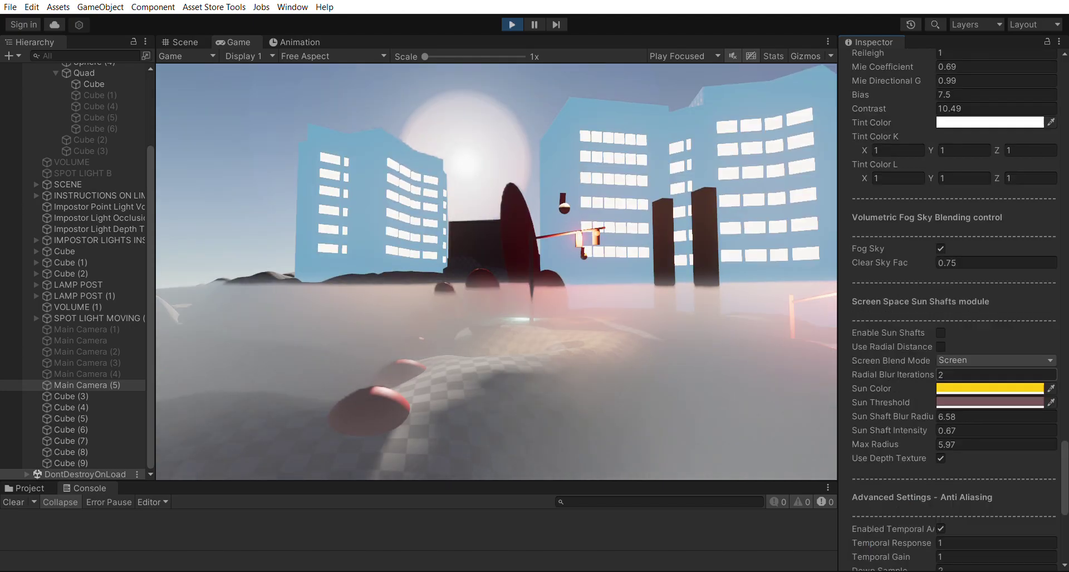
pyautogui.scroll(4, 949, 311)
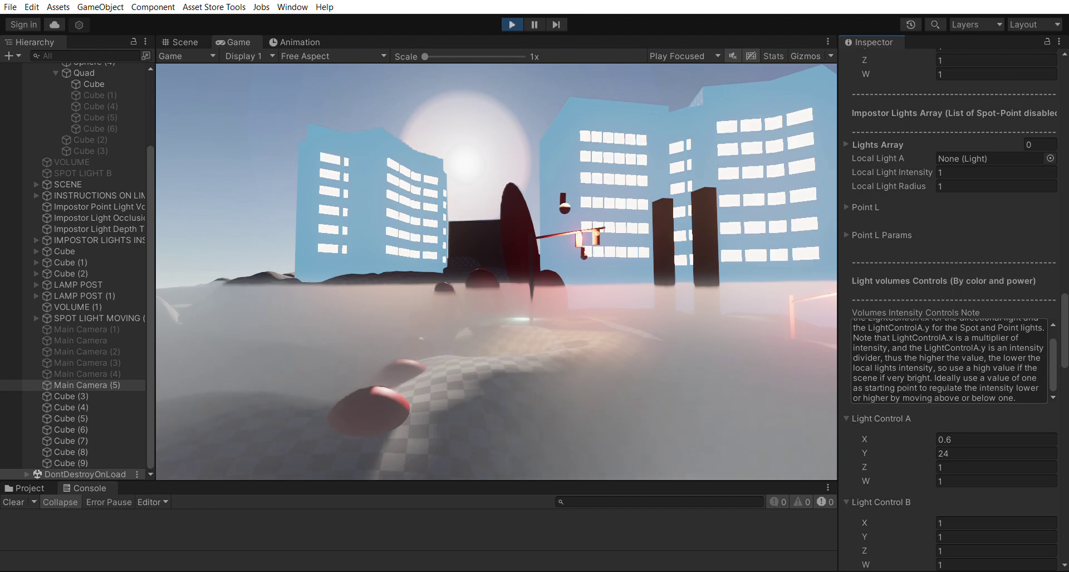
pyautogui.scroll(-12, 949, 311)
pyautogui.scroll(5, 949, 311)
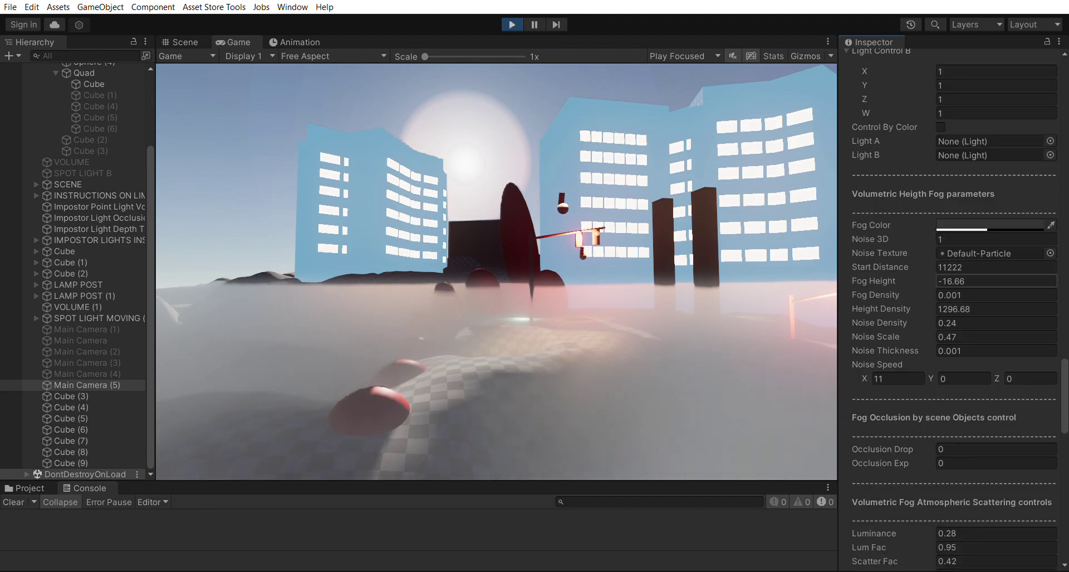
pyautogui.moveTo(873, 281)
pyautogui.mouseDown()
pyautogui.moveTo(885, 282)
pyautogui.moveTo(862, 281)
pyautogui.mouseUp()
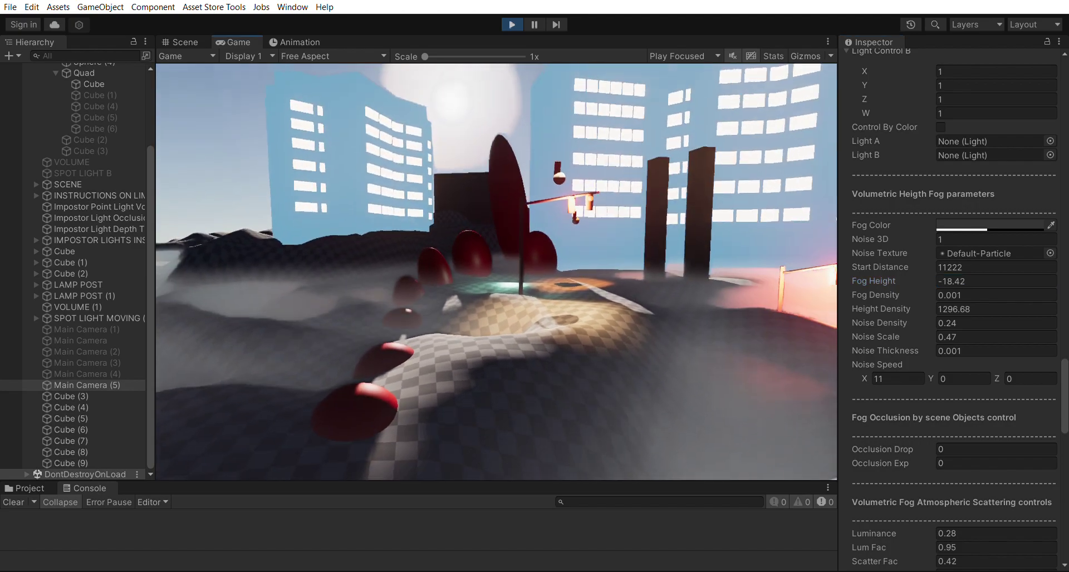
pyautogui.click(996, 281)
pyautogui.write('-17.3')
pyautogui.press('Return')
pyautogui.press('BackSpace')
pyautogui.press('BackSpace')
# Step: Set the Fog Density to 0.0001 and the Height Density to 11296.68
pyautogui.click(958, 295)
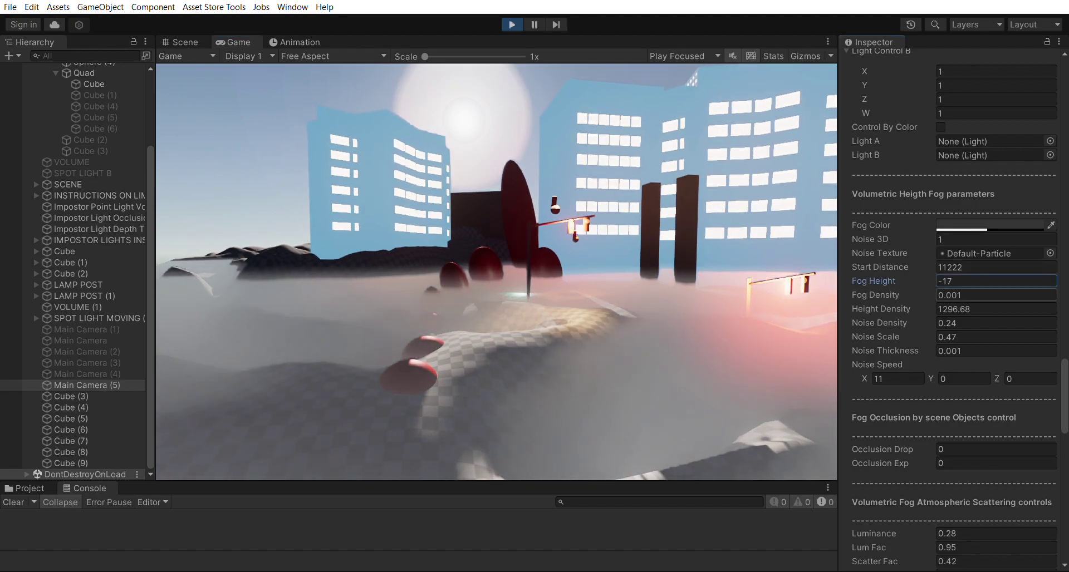
pyautogui.doubleClick(959, 295)
pyautogui.write('0.0001')
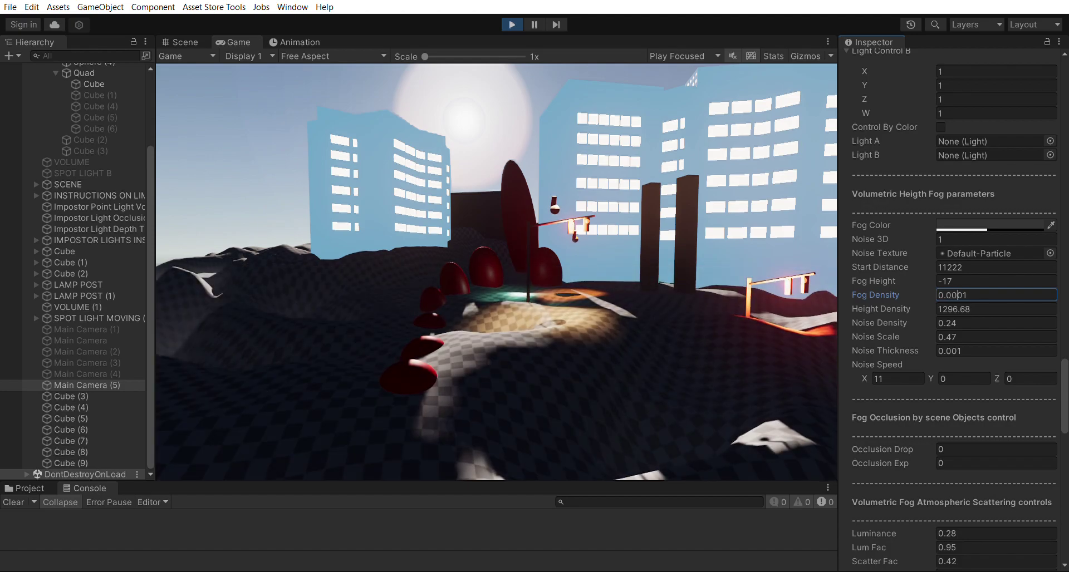
pyautogui.click(941, 309)
pyautogui.click(941, 309)
pyautogui.write('1')
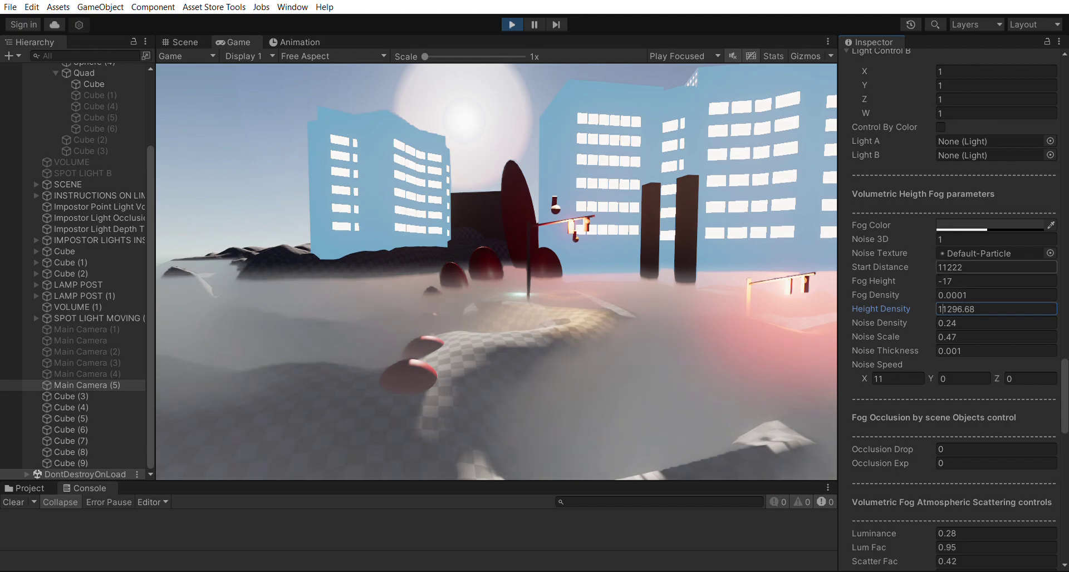
# Step: Set the fog's Start Distance to 1222 and, after testing -13.9, the Fog Height to -16.3
pyautogui.click(942, 267)
pyautogui.press('BackSpace')
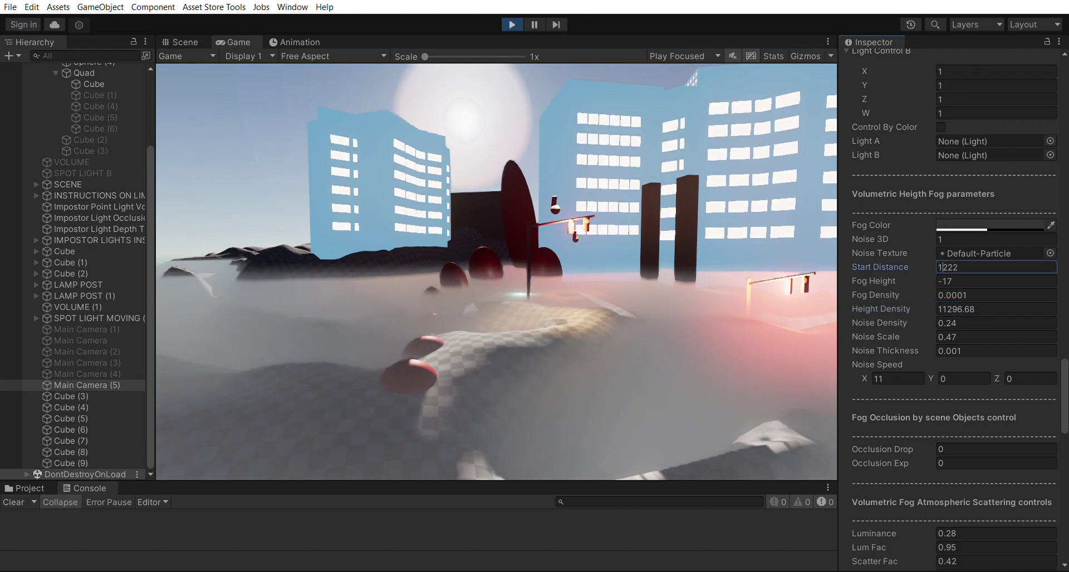
pyautogui.press('Tab')
pyautogui.write('-14.8')
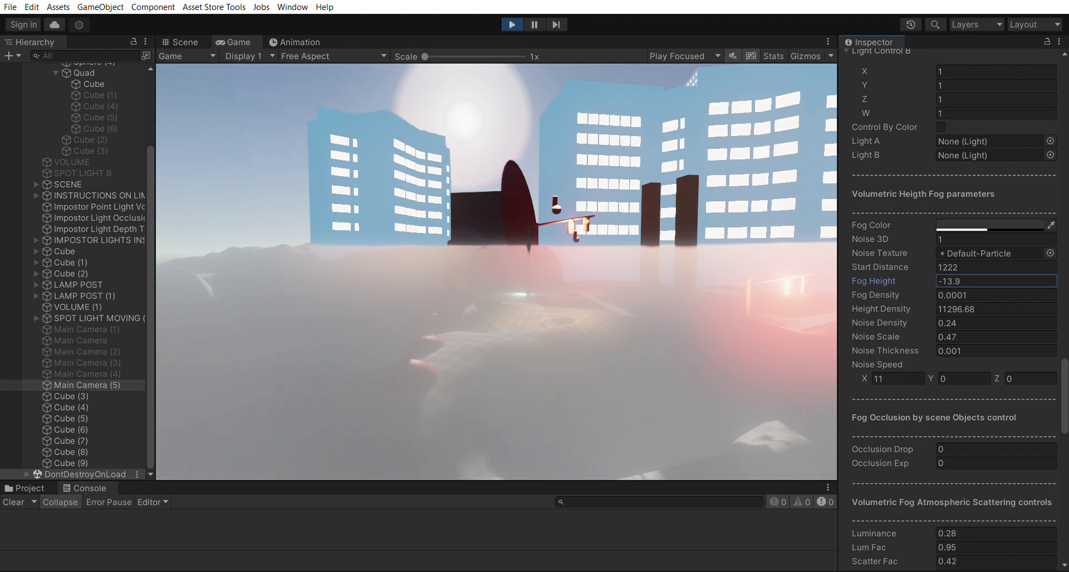
pyautogui.press('BackSpace')
pyautogui.press('BackSpace')
pyautogui.press('BackSpace')
pyautogui.write('6.3')
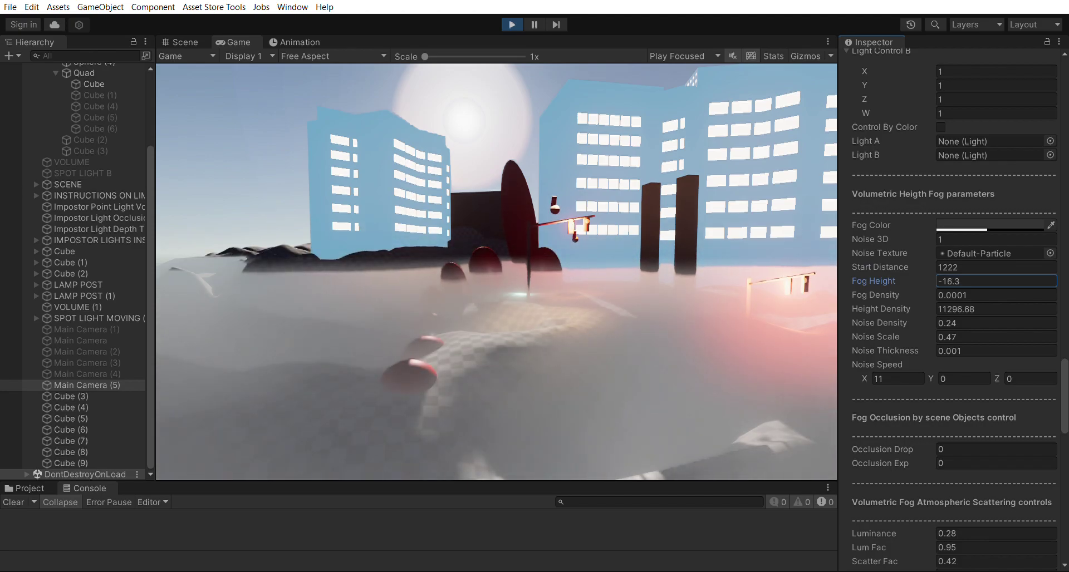
# Step: Set the fog's Start Distance to -111122
pyautogui.moveTo(938, 268); pyautogui.dragTo(947, 267)
pyautogui.write('-111')
pyautogui.press('Return')
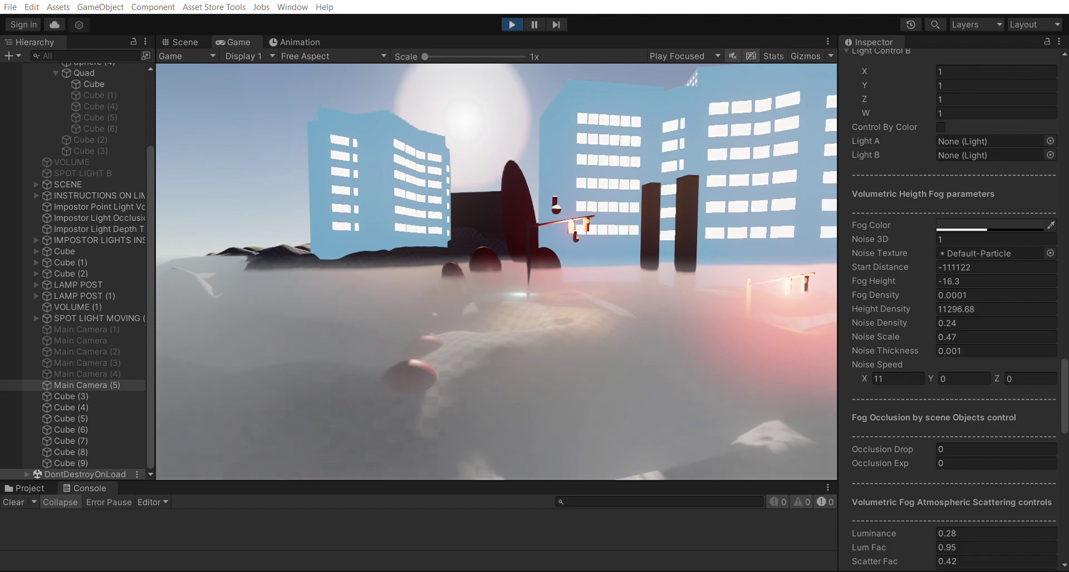
pyautogui.click(991, 225)
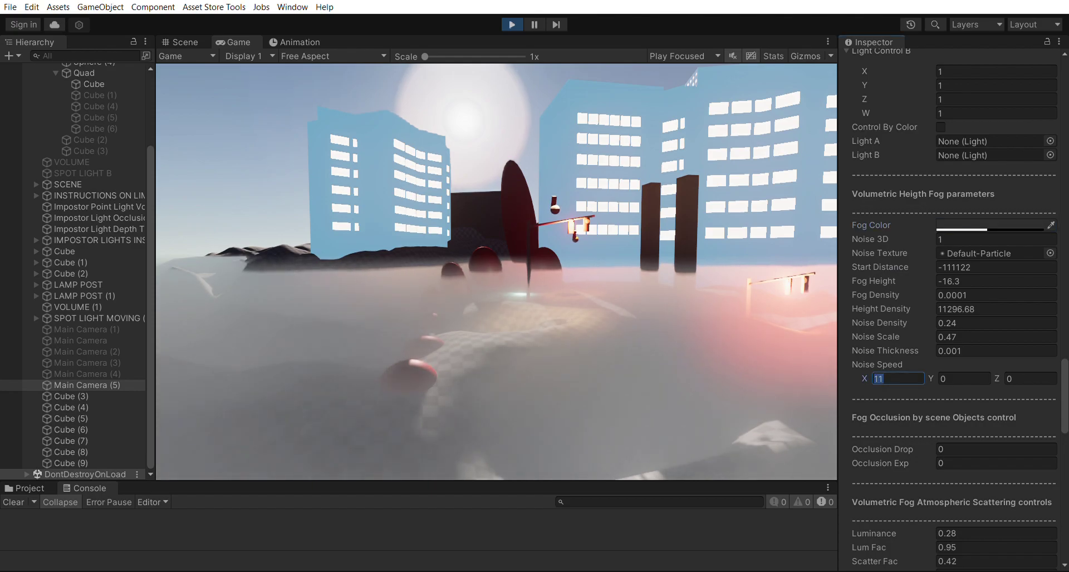
# Step: Lower the camera's Blend Volume Lighting value to 0.49
pyautogui.scroll(15, 952, 306)
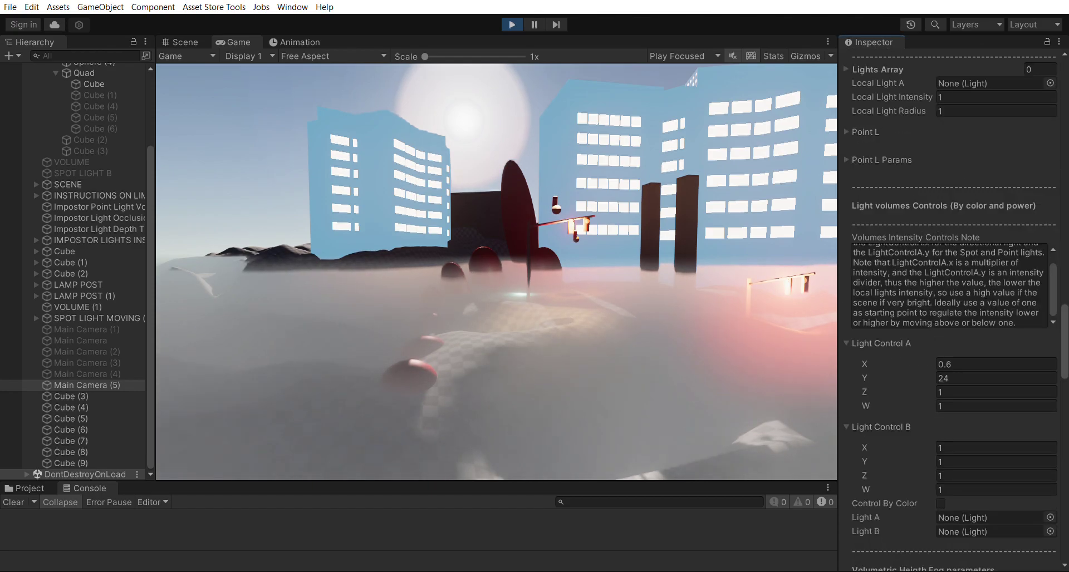
pyautogui.scroll(15, 951, 307)
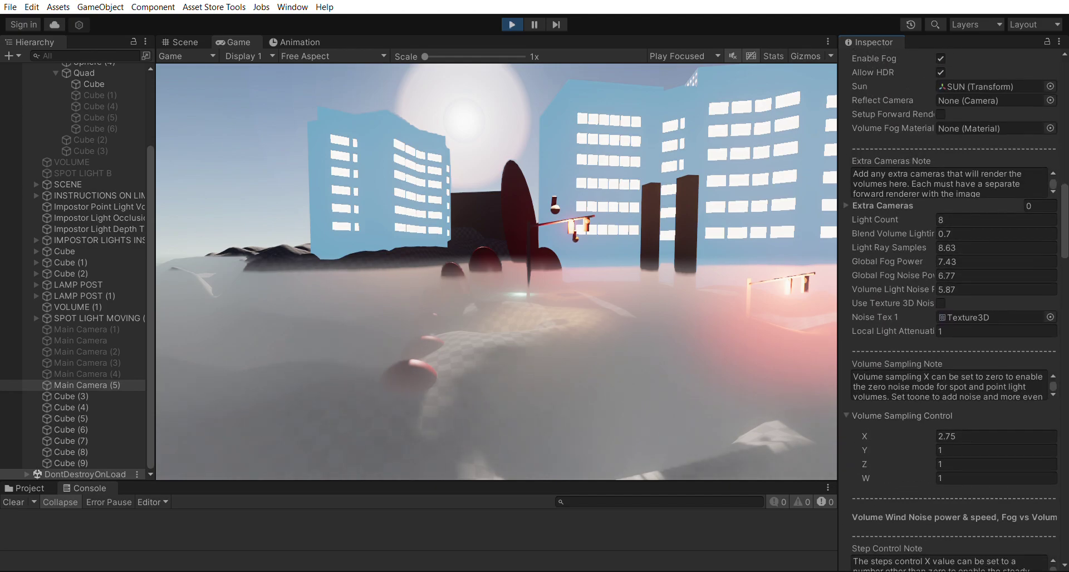
pyautogui.moveTo(893, 238)
pyautogui.mouseDown()
pyautogui.moveTo(922, 238)
pyautogui.moveTo(882, 239)
pyautogui.mouseUp()
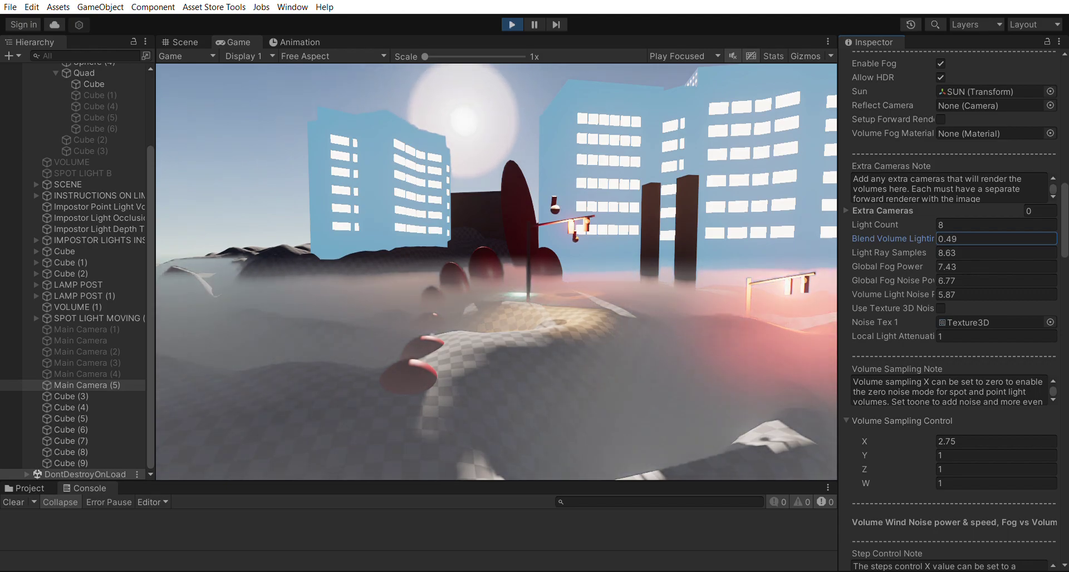
# Step: Try a Fog Density of 0.001 and set it to 0.002 in the volumetric height fog parameters
pyautogui.scroll(-5, 952, 278)
pyautogui.scroll(-20, 997, 428)
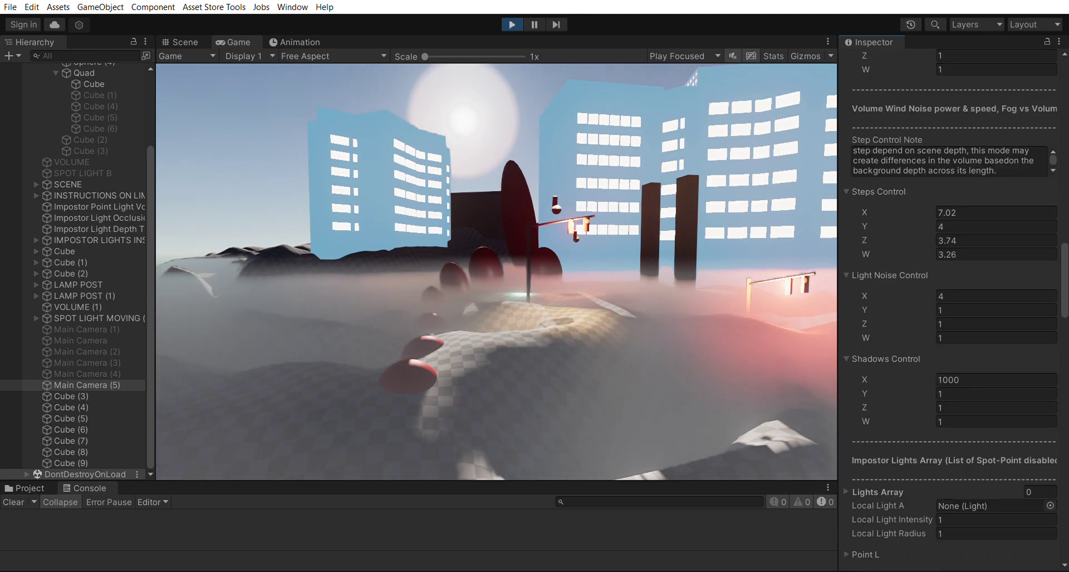
pyautogui.scroll(10, 996, 428)
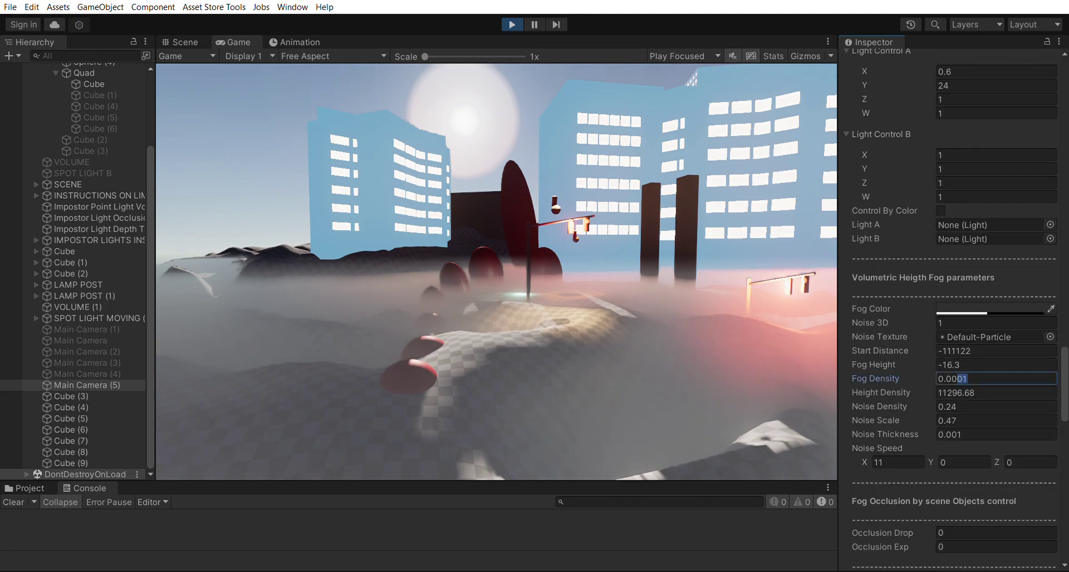
pyautogui.write('1')
pyautogui.press('Return')
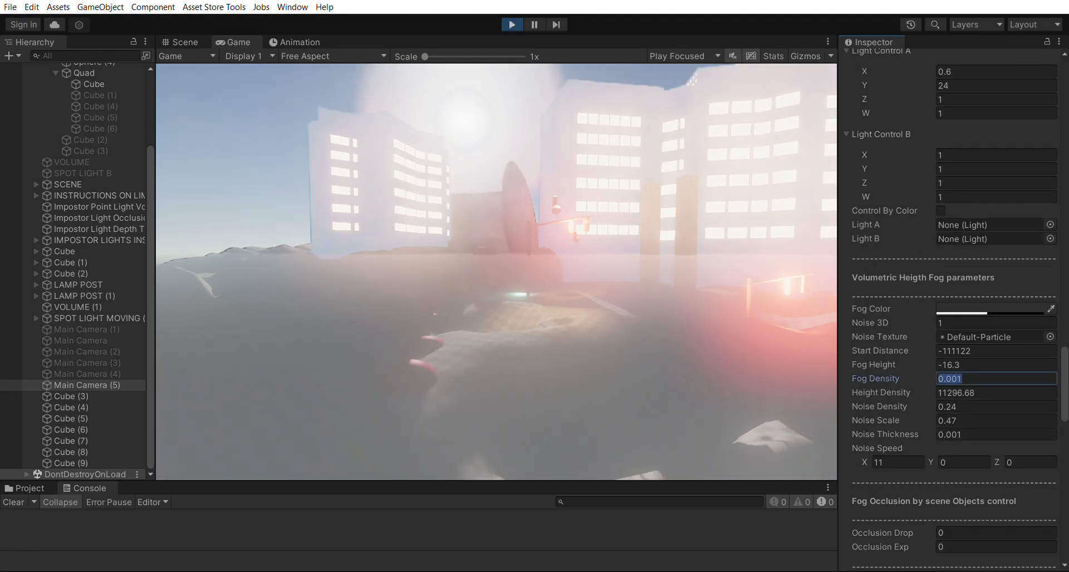
pyautogui.press('BackSpace')
pyautogui.write('2')
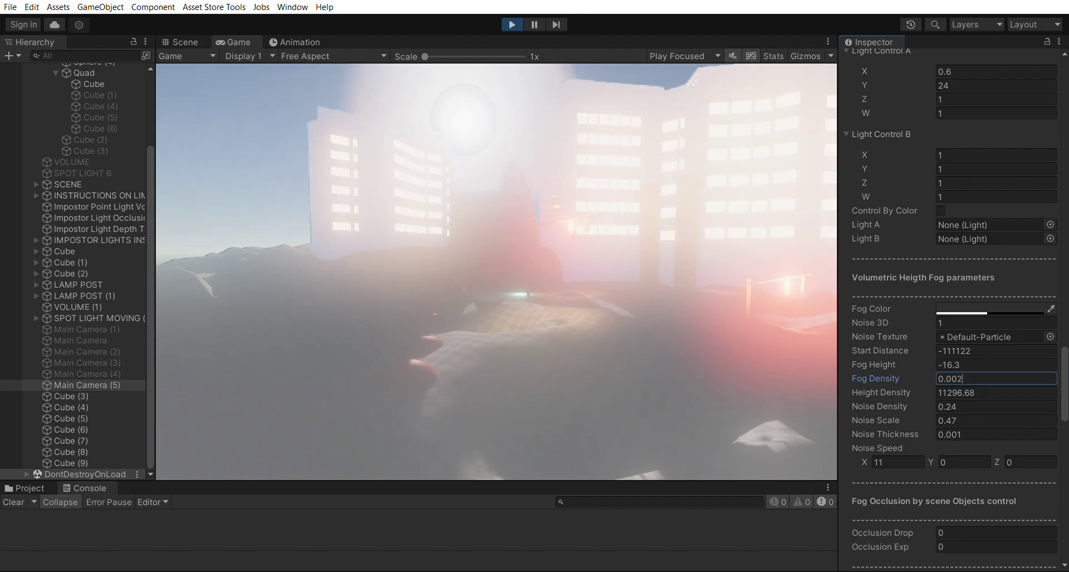
pyautogui.press('Return')
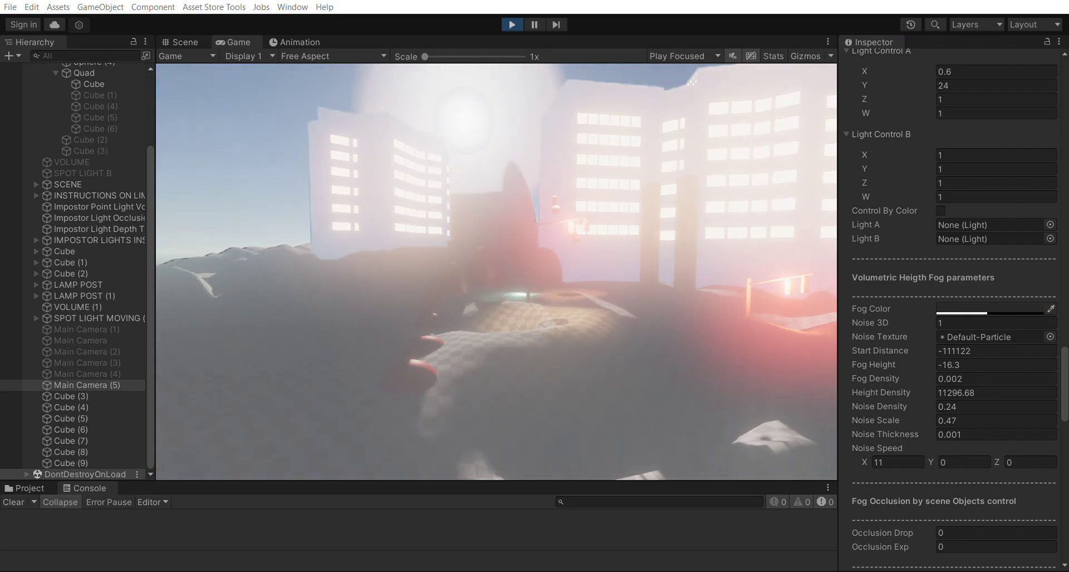
pyautogui.scroll(-10, 951, 312)
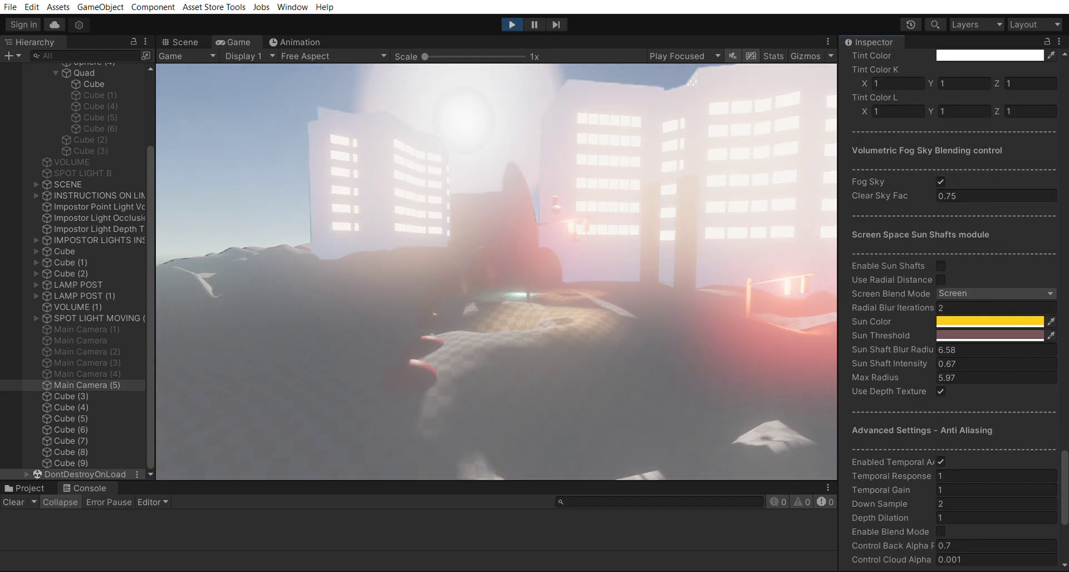
# Step: Briefly enable the camera's screen space sun shafts and disable them again to compare the effect
pyautogui.click(940, 266)
pyautogui.click(940, 266)
# Step: Set the camera's scattering Radius to 3.86, Blur Weight to 15.8 and Intensity to 0.614, and choose SplatAlpha 0 as the Fade Ramp
pyautogui.scroll(-7, 952, 312)
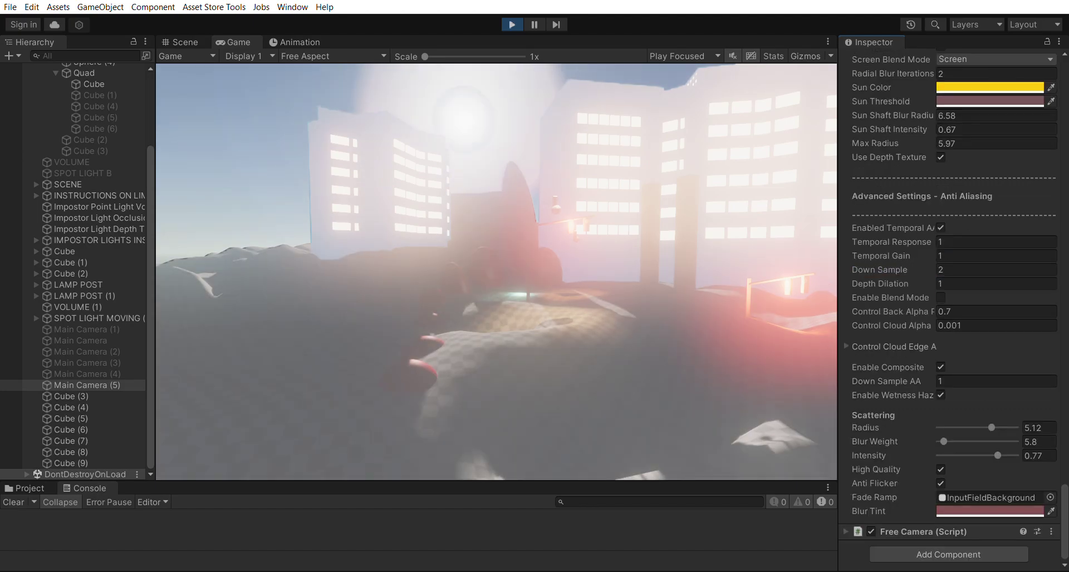
pyautogui.moveTo(992, 428); pyautogui.dragTo(975, 428)
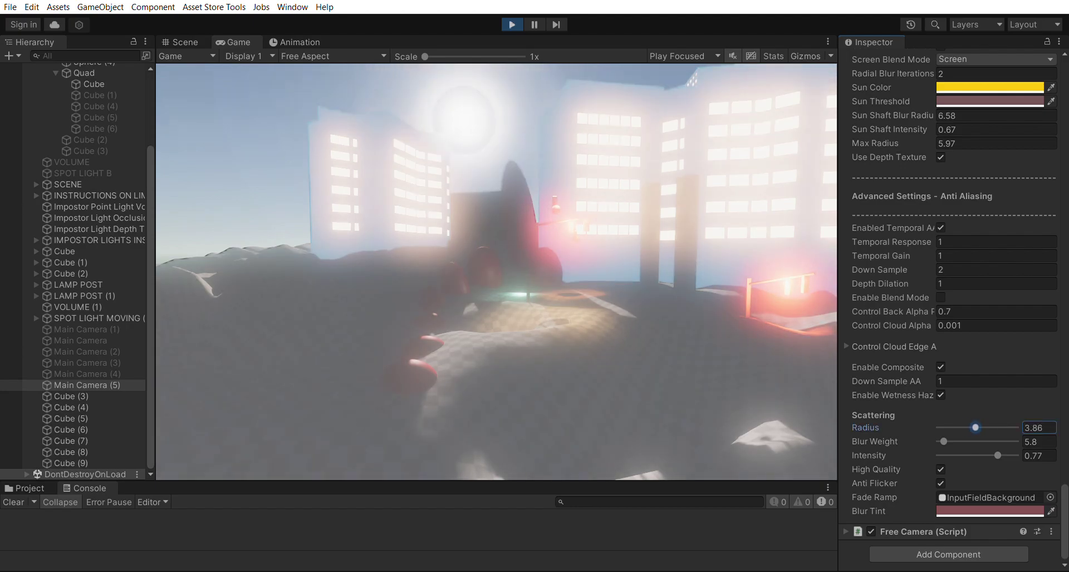
pyautogui.moveTo(972, 455); pyautogui.dragTo(986, 455)
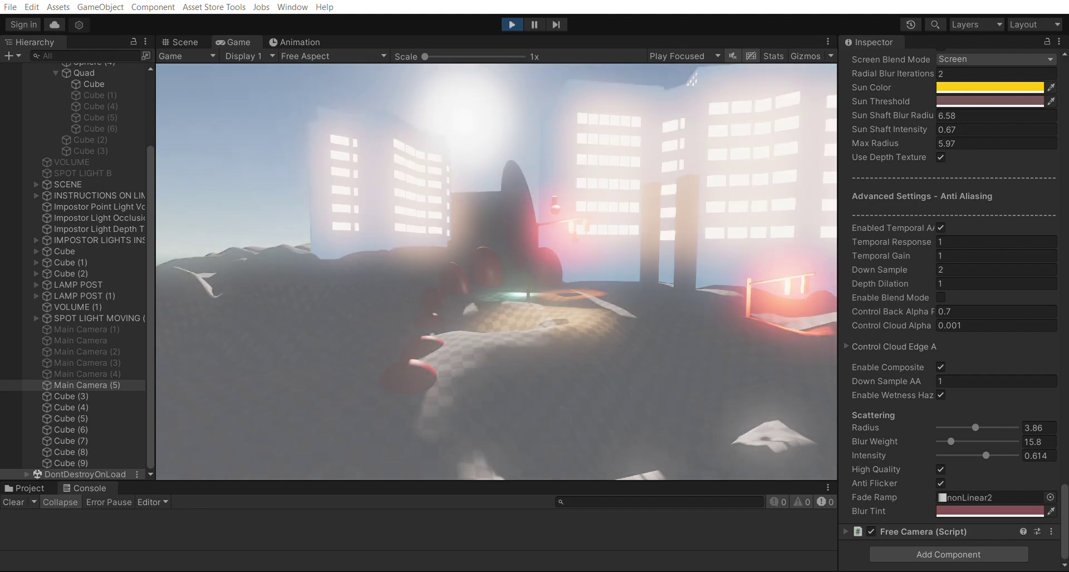
pyautogui.press('Return')
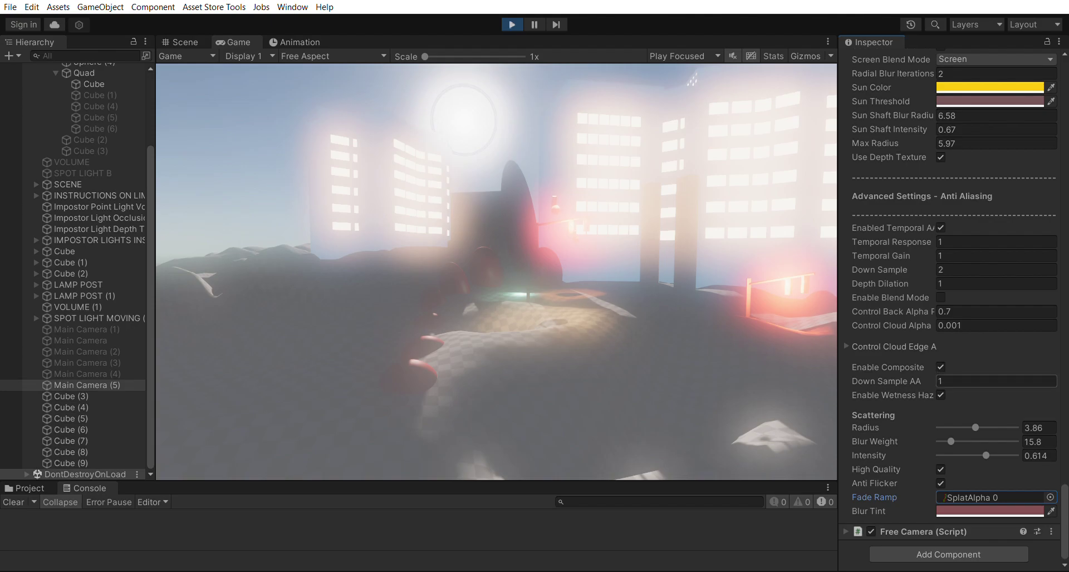
# Step: Select the SUN directional light in the scene hierarchy to show its light settings
pyautogui.scroll(10, 952, 312)
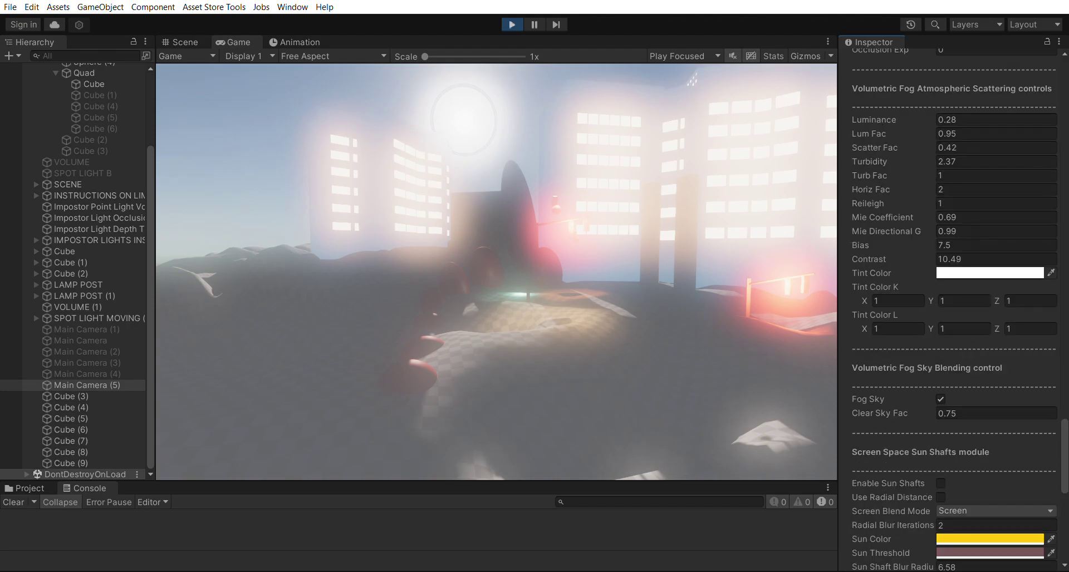
pyautogui.scroll(7, 952, 312)
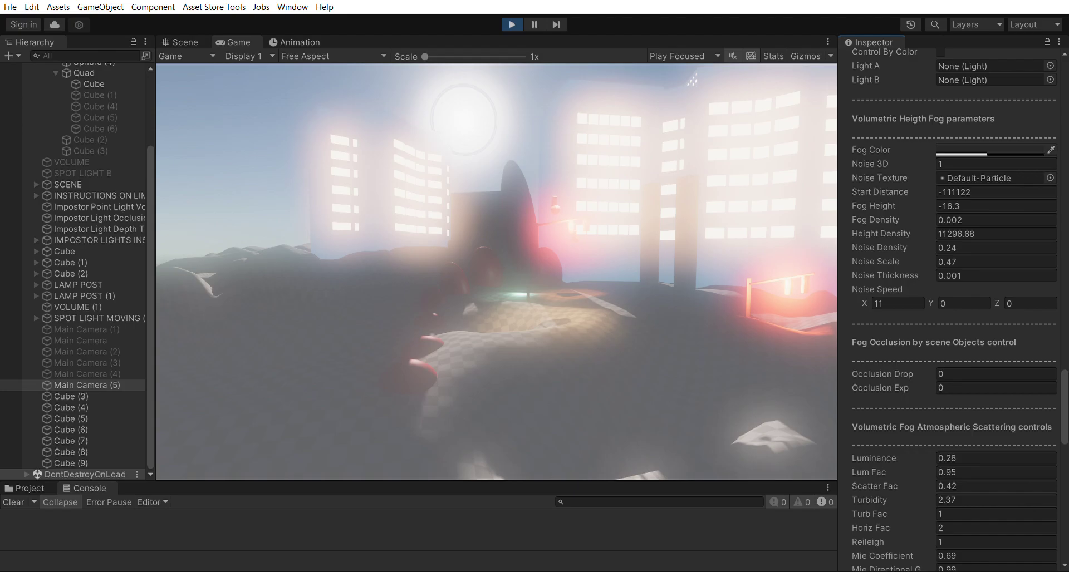
pyautogui.scroll(3, 72, 268)
pyautogui.click(63, 79)
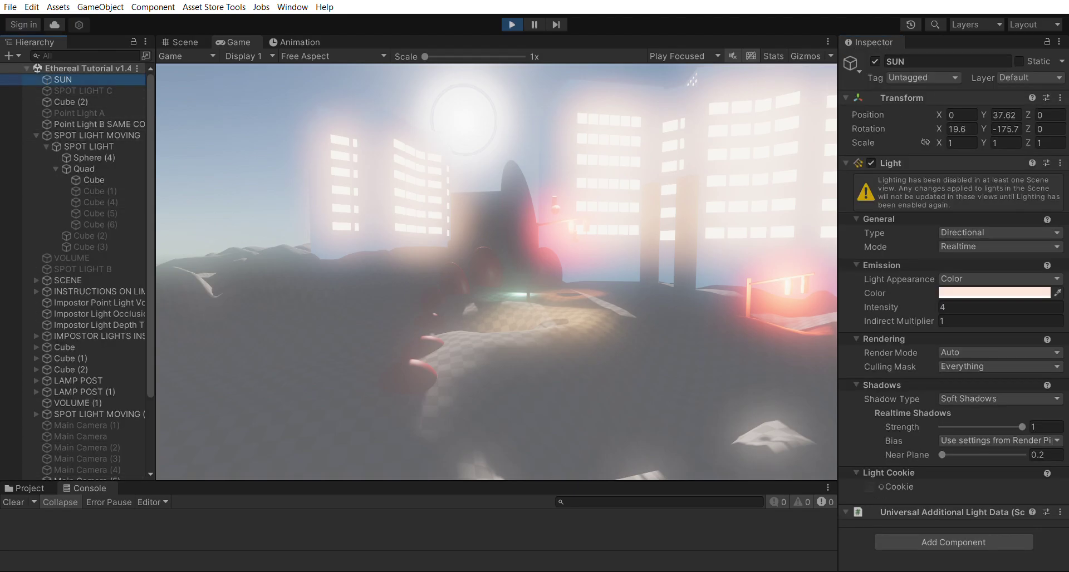